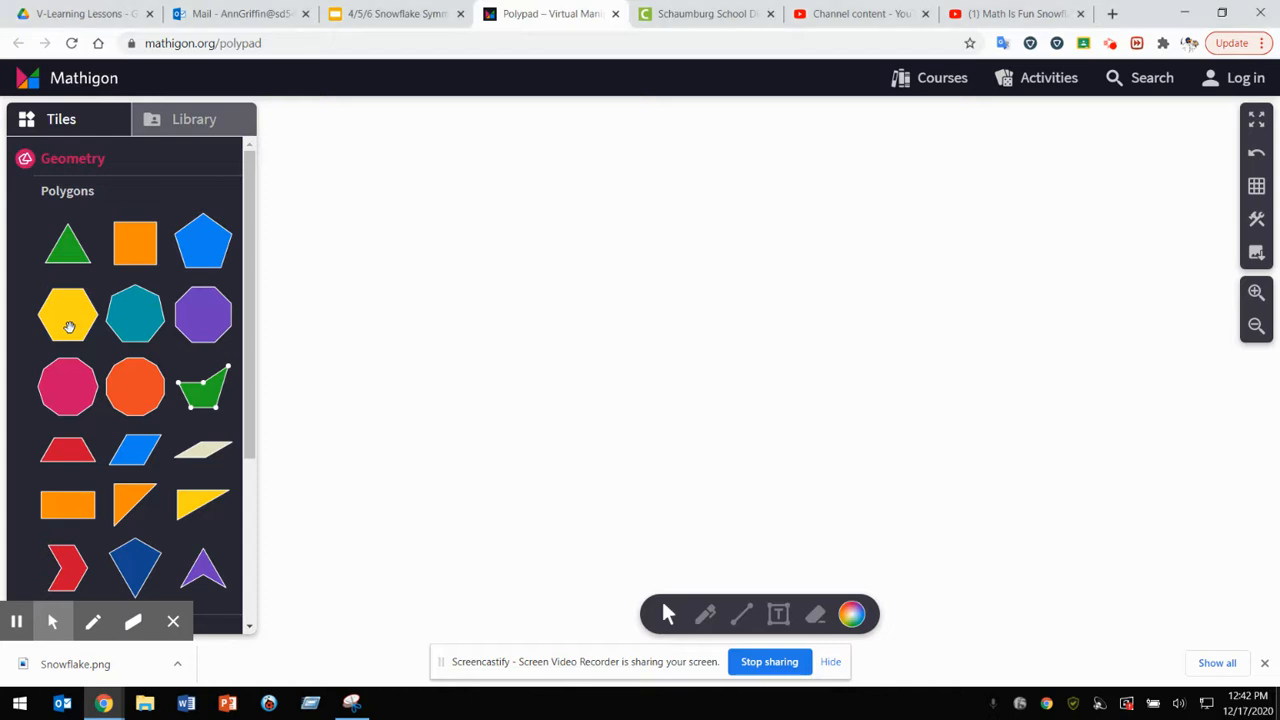
Add a regular hexagon tile near the middle of the canvas and colour it teal
click(69, 326)
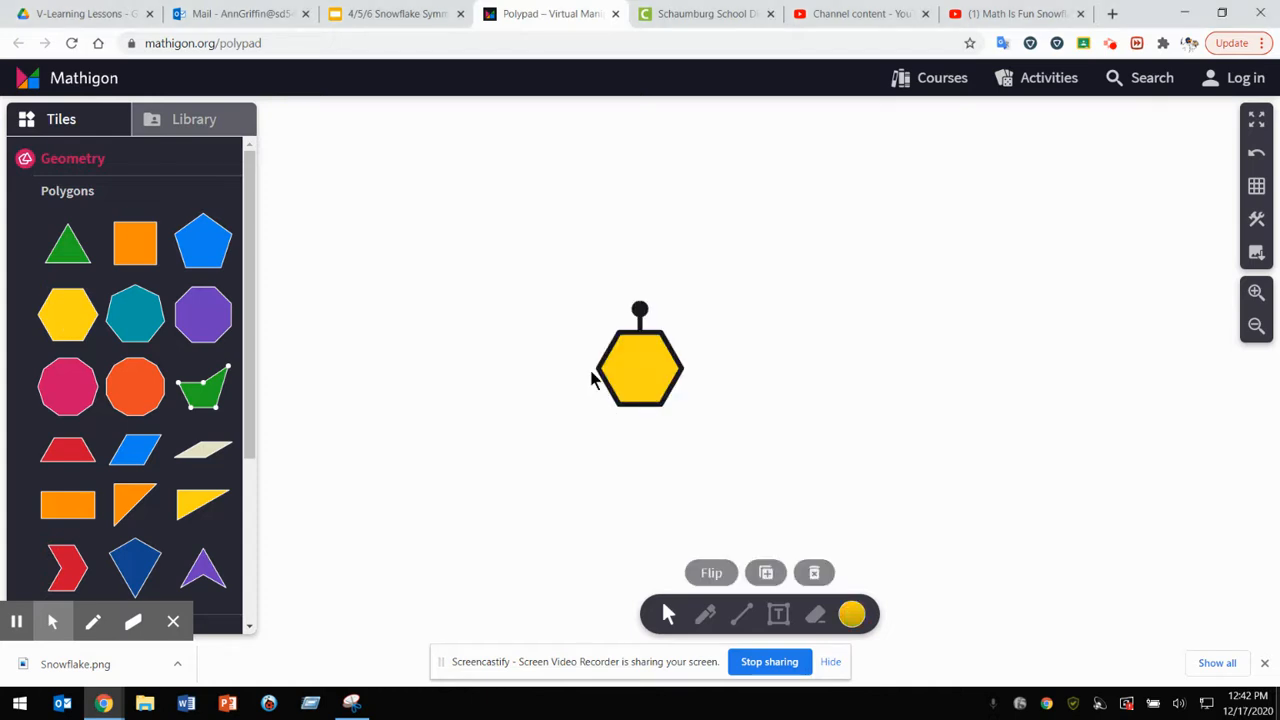
drag(636, 361, 675, 345)
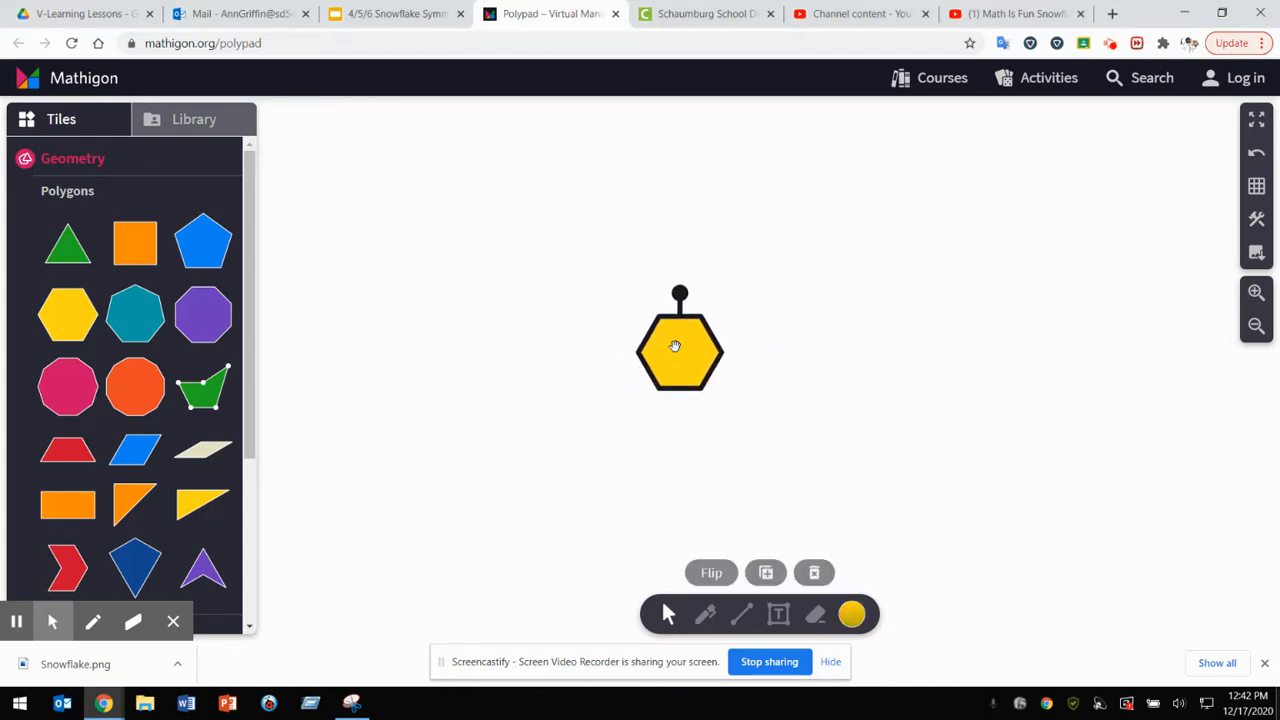
click(852, 615)
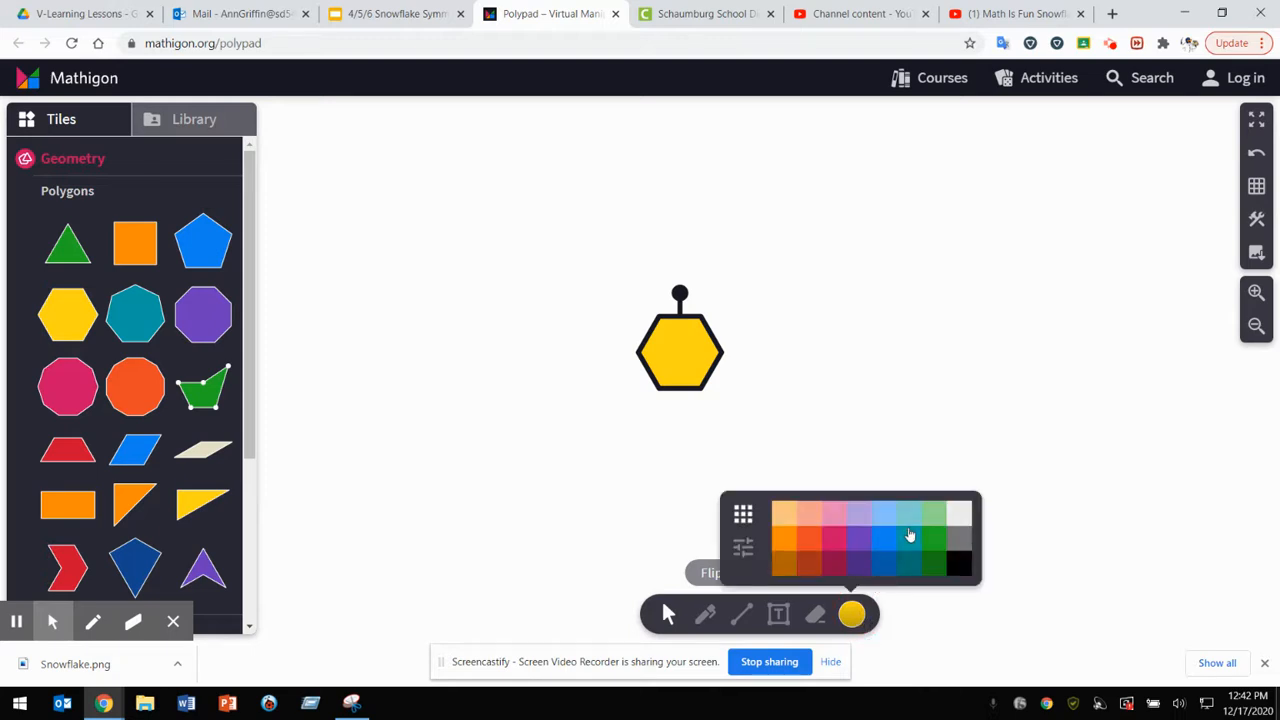
click(909, 540)
mouse_move(686, 340)
mouse_down()
mouse_move(723, 354)
mouse_move(711, 343)
mouse_up()
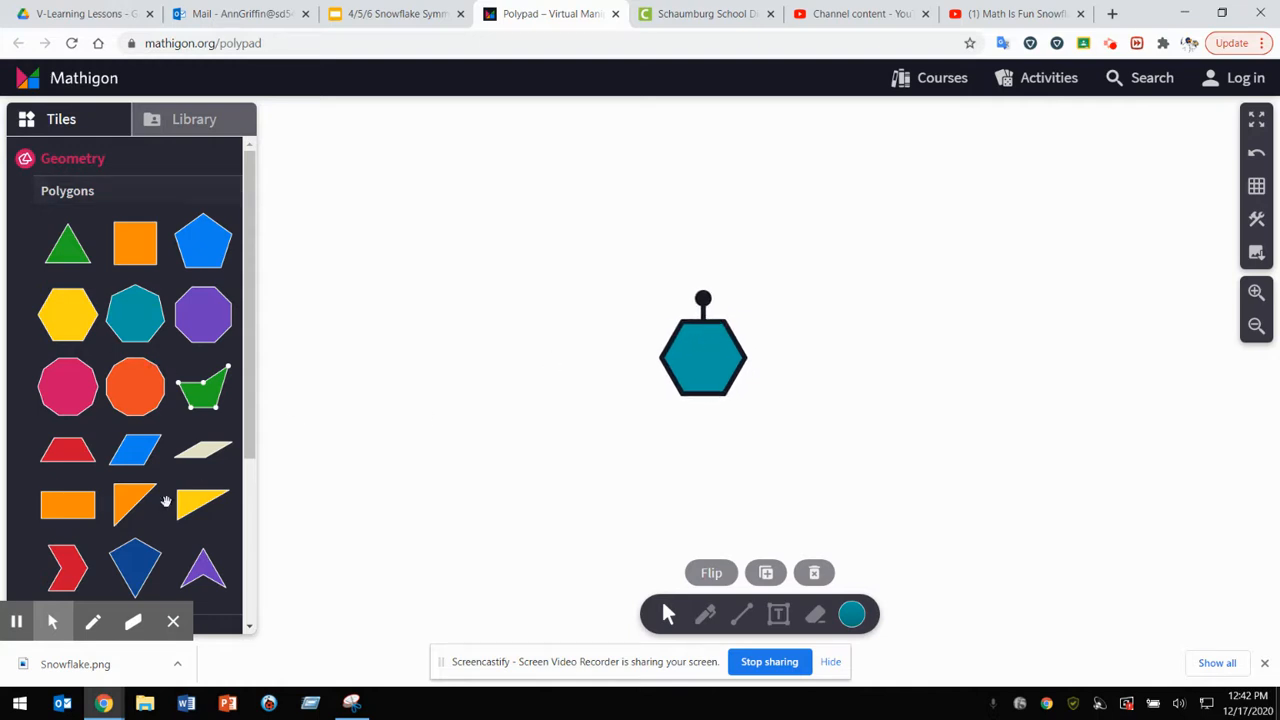
Add a rectangle tile, rotate it to fit flush against the hexagon's lower-right side, and colour it grey
click(62, 509)
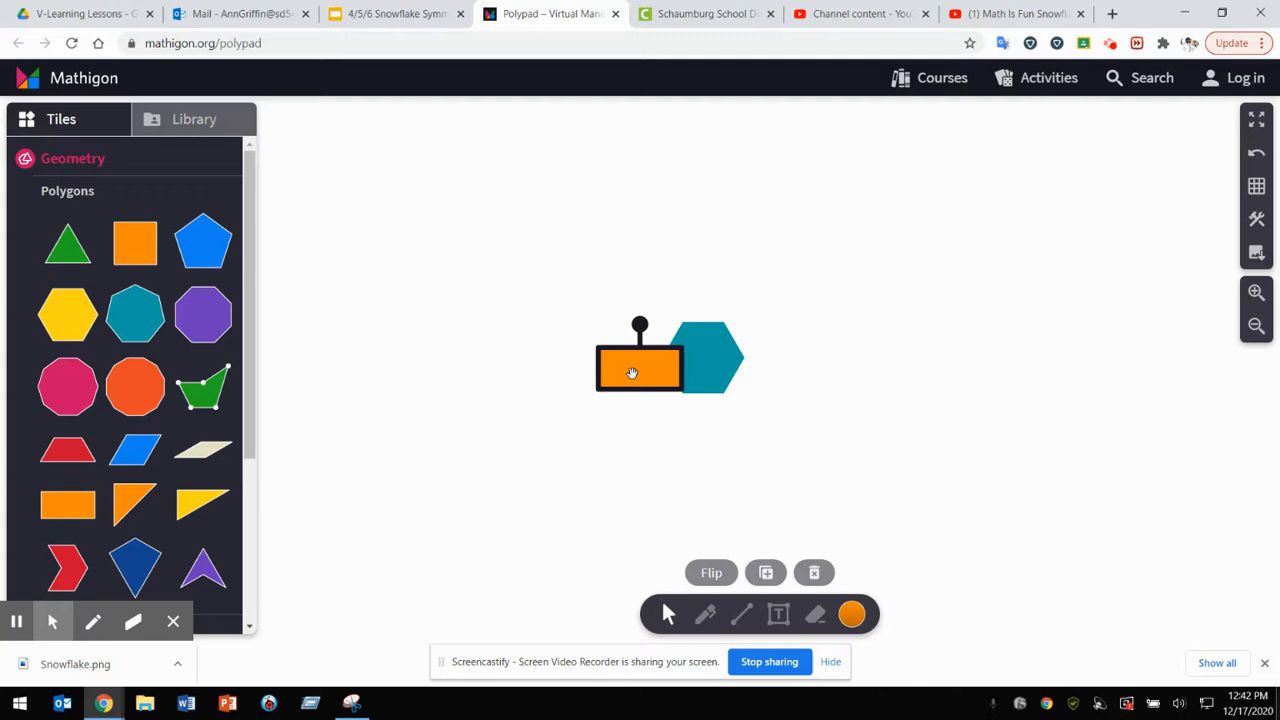
drag(646, 370, 799, 385)
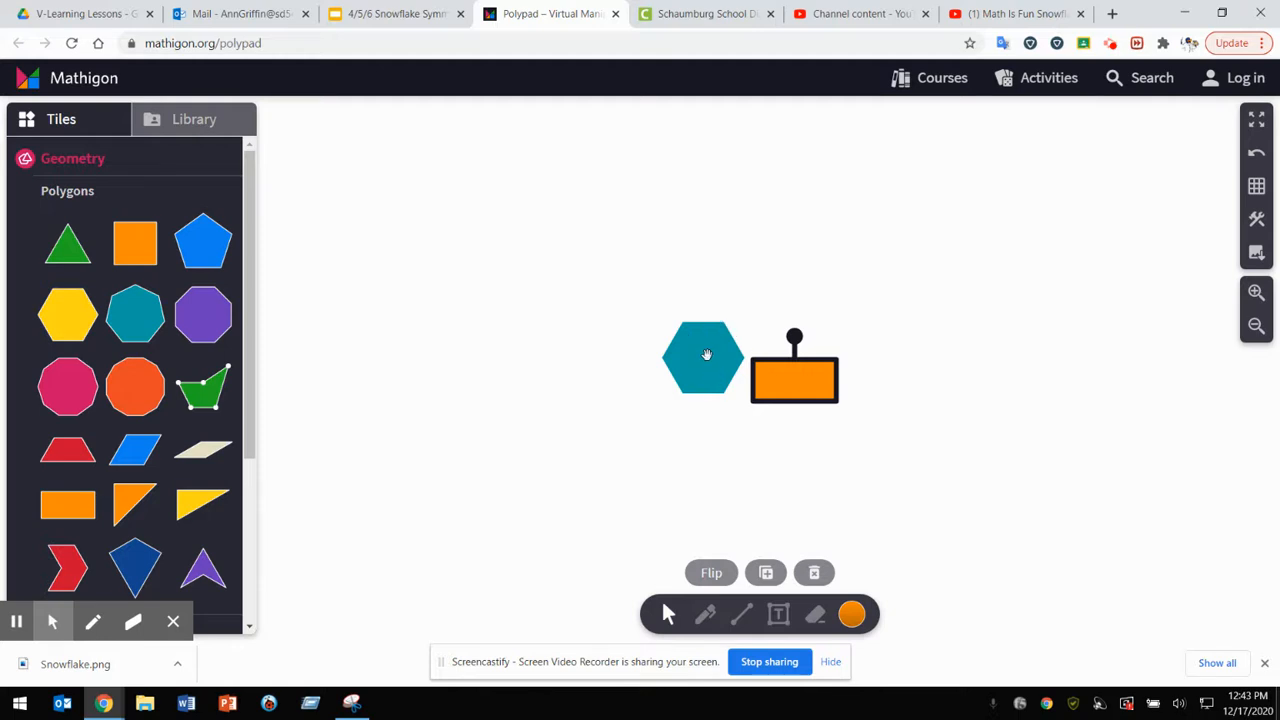
drag(766, 371, 784, 361)
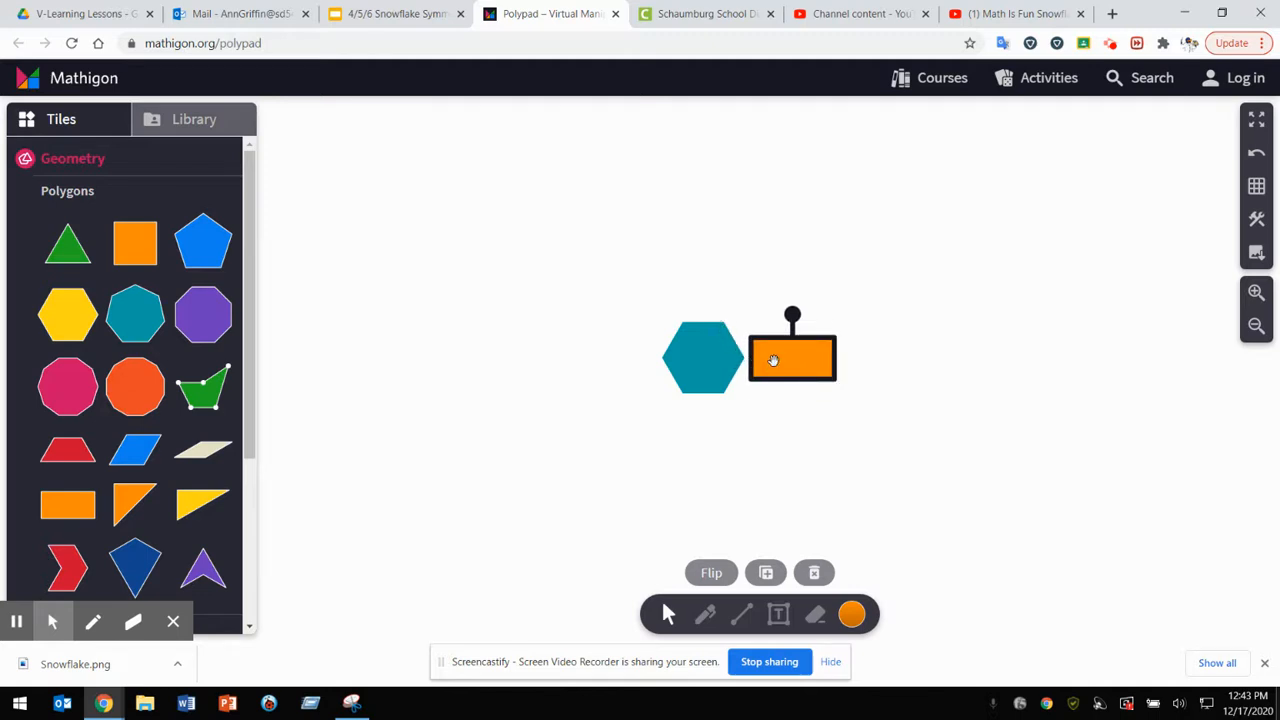
drag(789, 363, 823, 335)
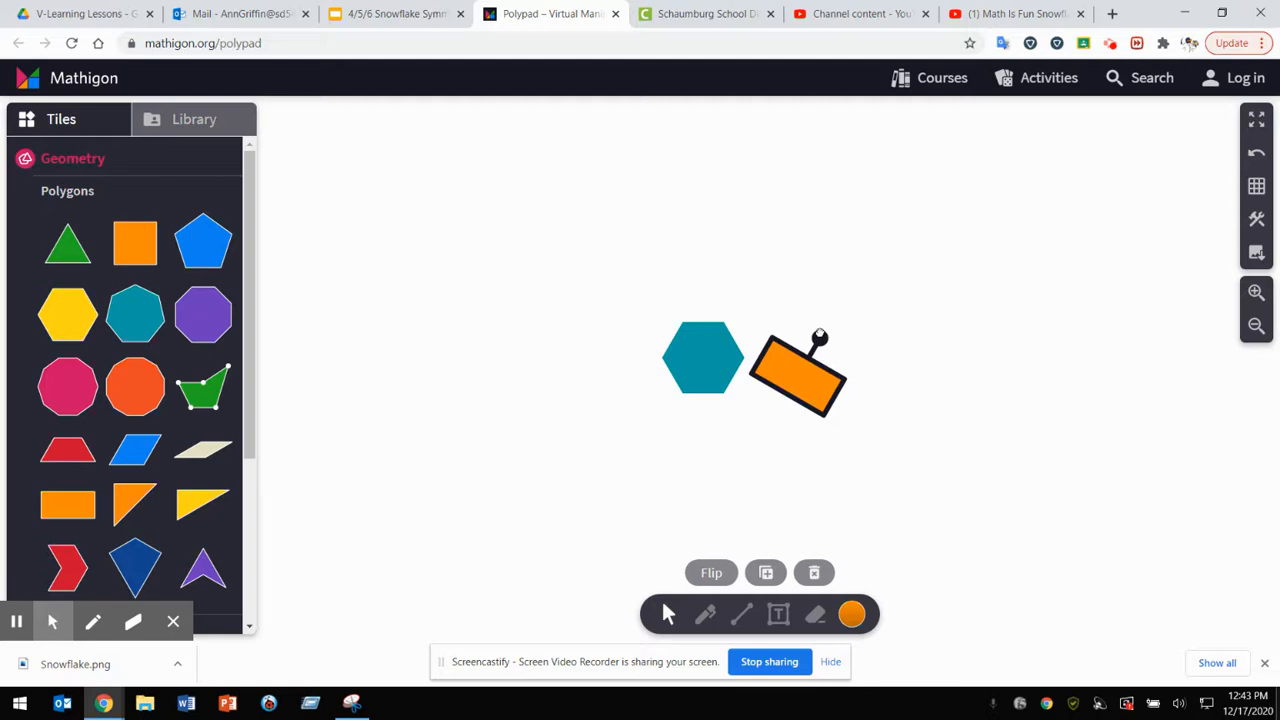
drag(786, 358, 760, 381)
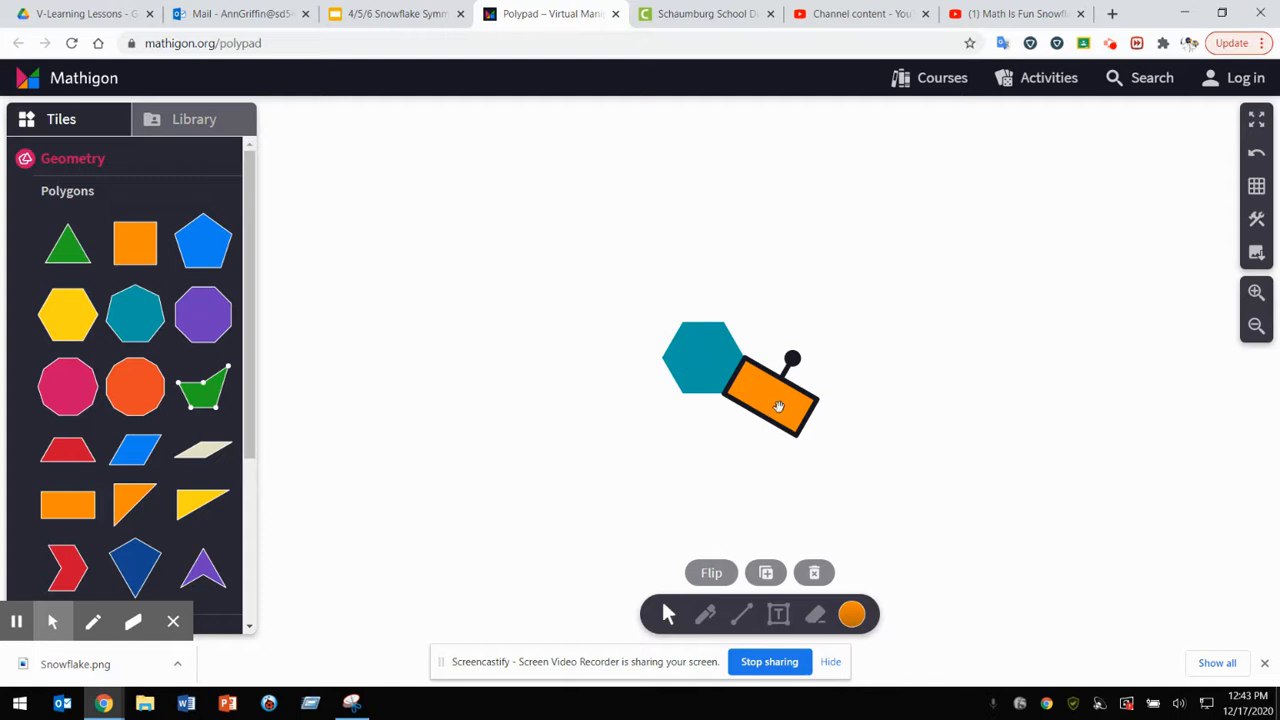
click(851, 614)
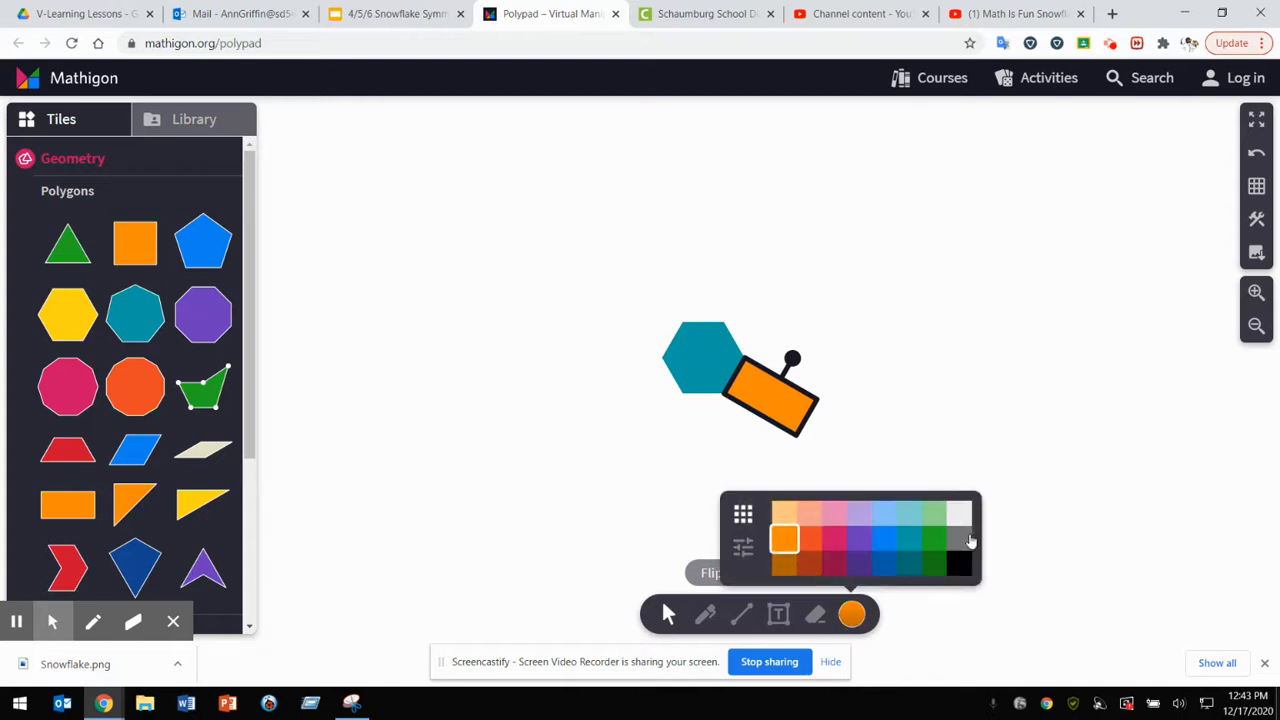
click(959, 539)
Duplicate the grey rectangle three times and attach the copies to the hexagon's upper-left, top and bottom sides
click(760, 396)
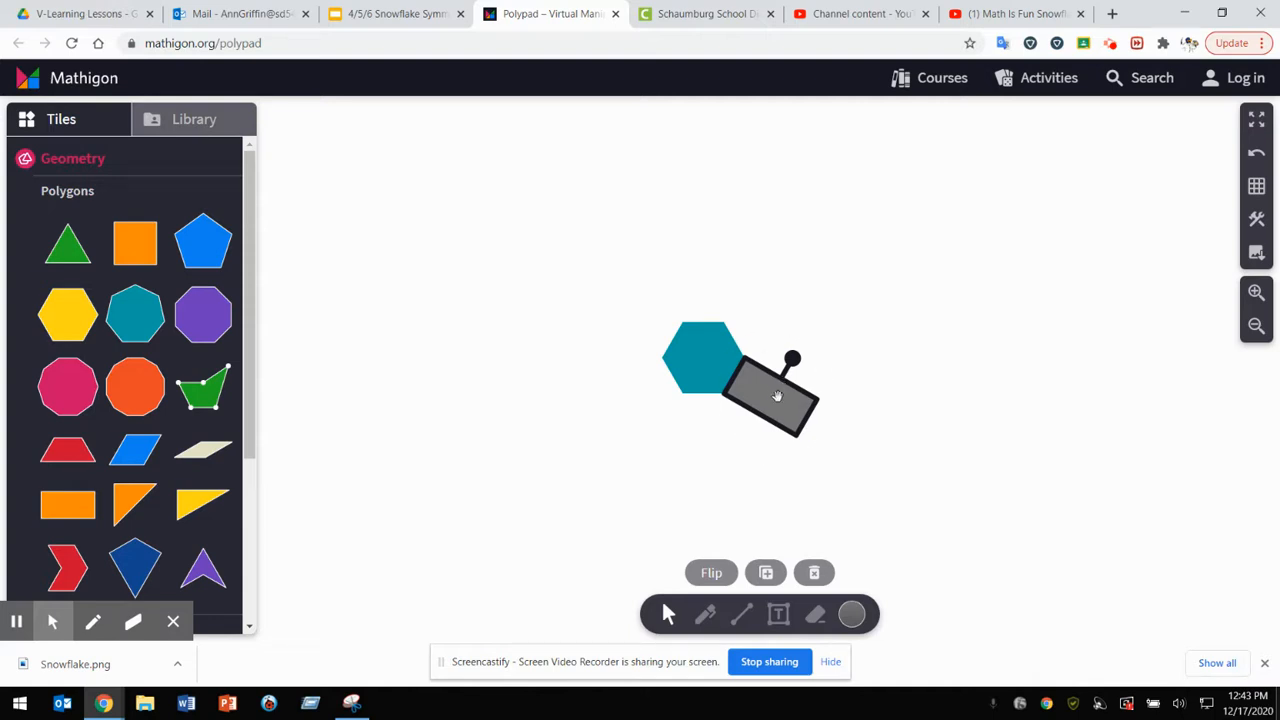
key(ctrl+d)
key(ctrl+d)
key(ctrl+d)
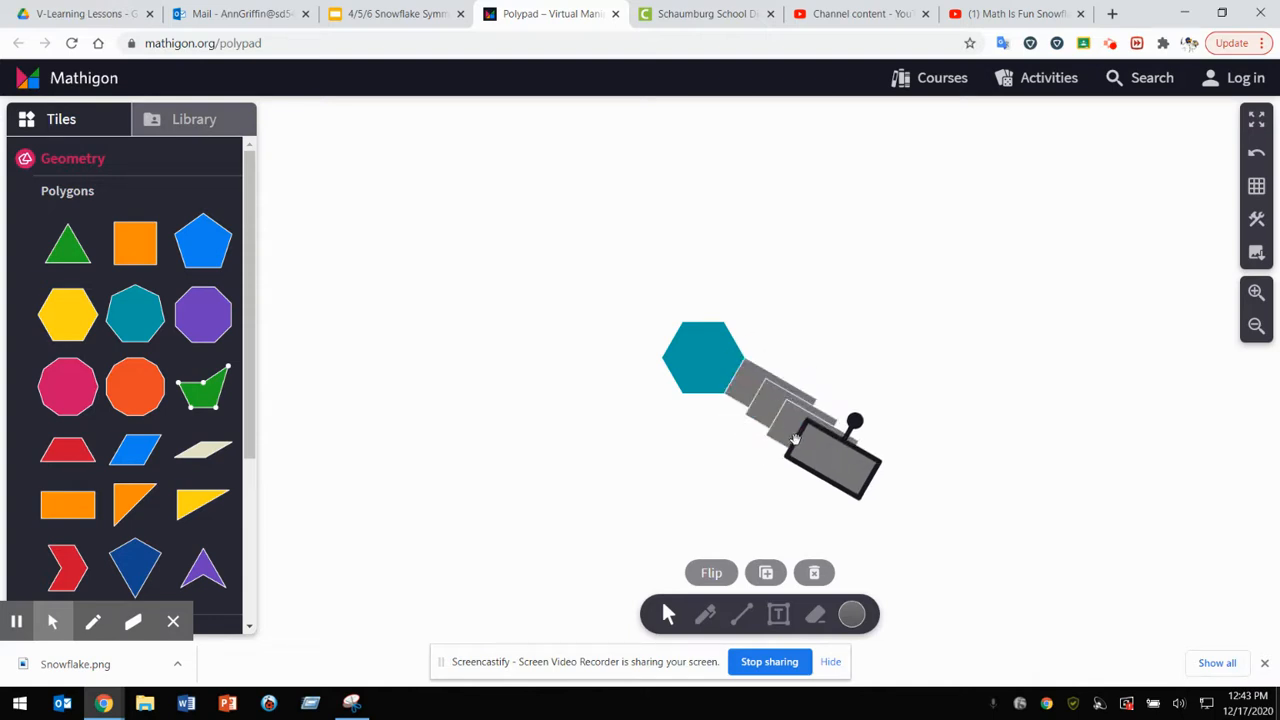
drag(798, 460, 615, 317)
drag(793, 437, 712, 283)
drag(801, 437, 752, 449)
drag(762, 386, 701, 427)
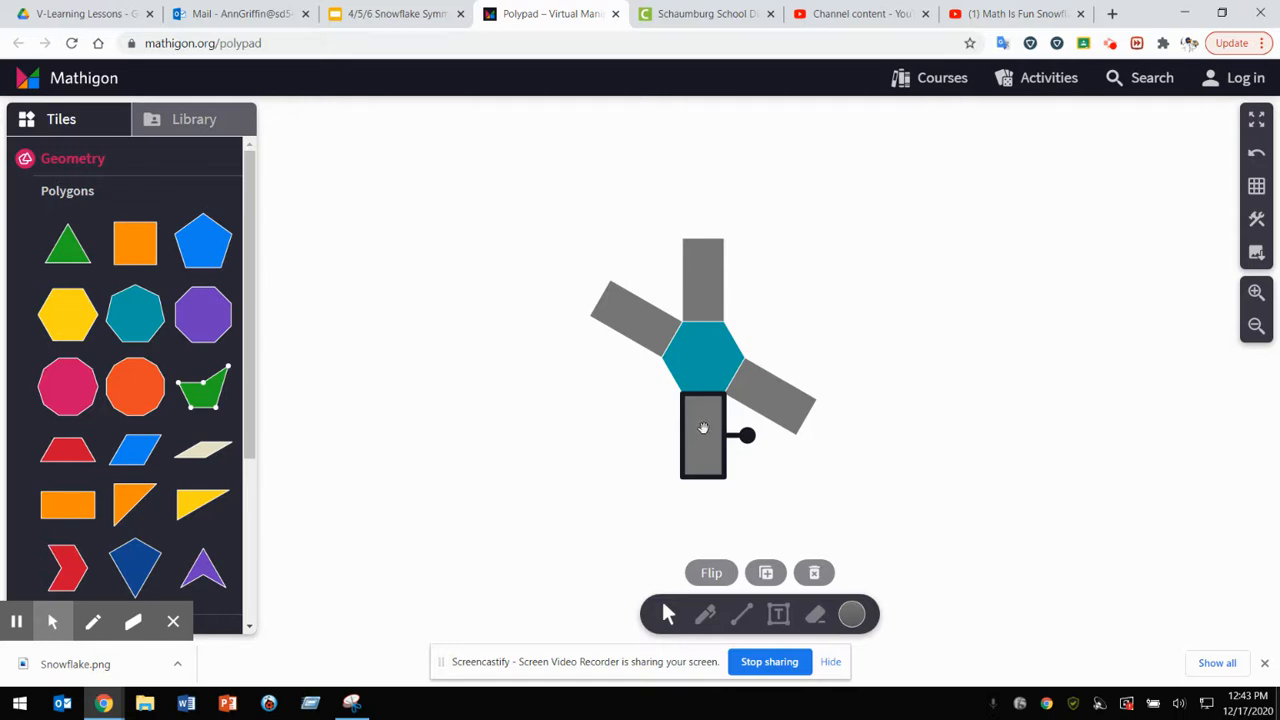
Make two more copies of the grey rectangle and attach them to the hexagon's upper-right and lower-left sides
key(ctrl+d)
key(ctrl+d)
drag(747, 463, 771, 313)
drag(722, 462, 646, 403)
click(549, 443)
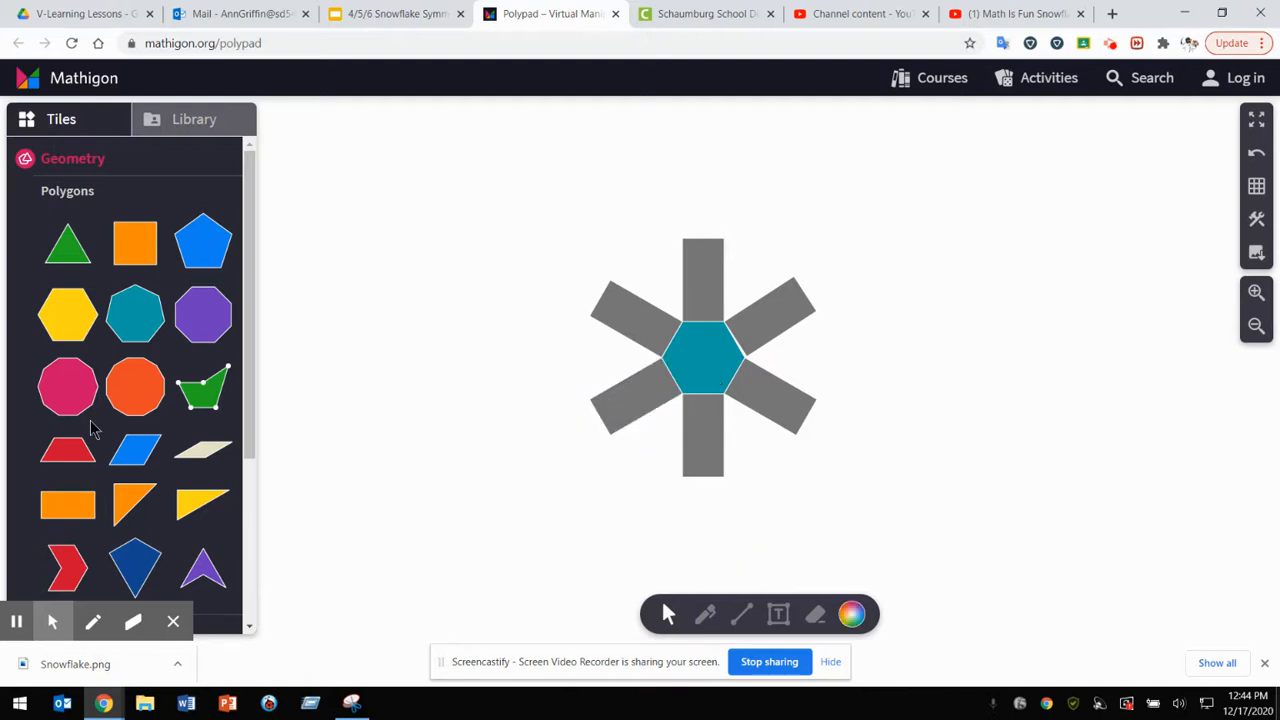
Add a purple arrowhead tile and rotate it to fit the gap between the top and upper-right rectangles
click(203, 577)
drag(641, 360, 787, 218)
drag(787, 172, 752, 271)
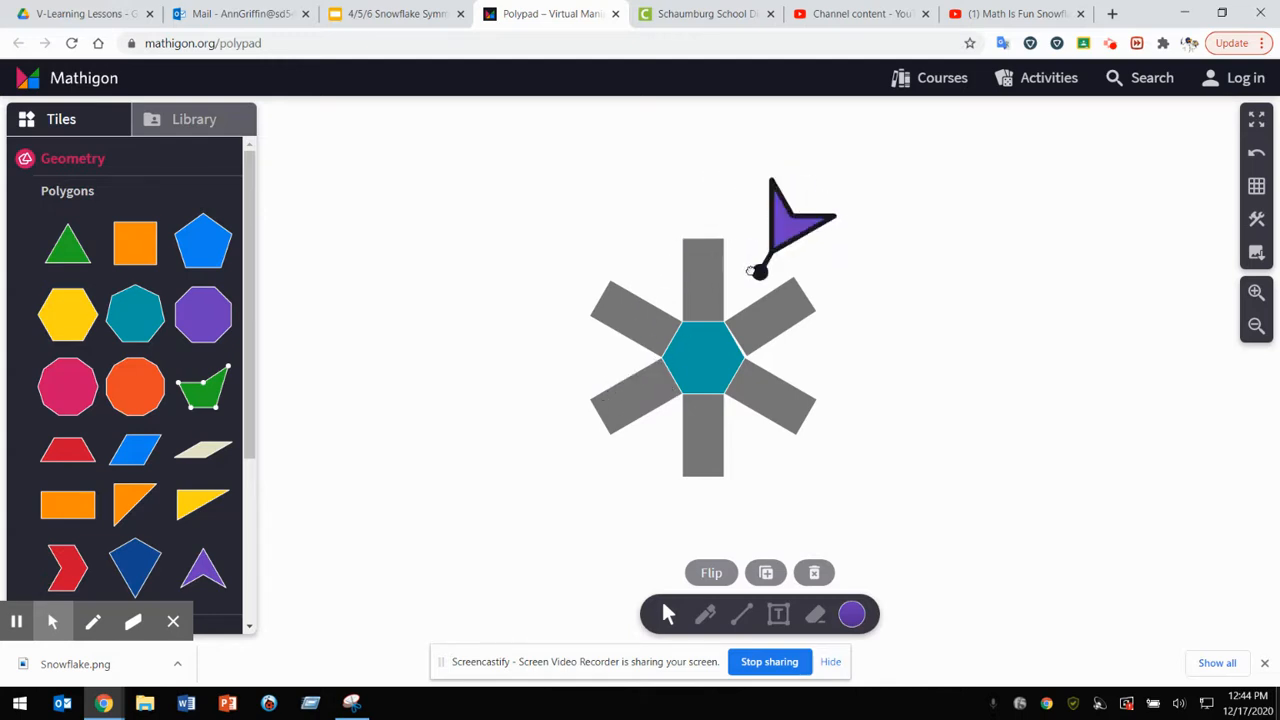
drag(780, 226, 731, 293)
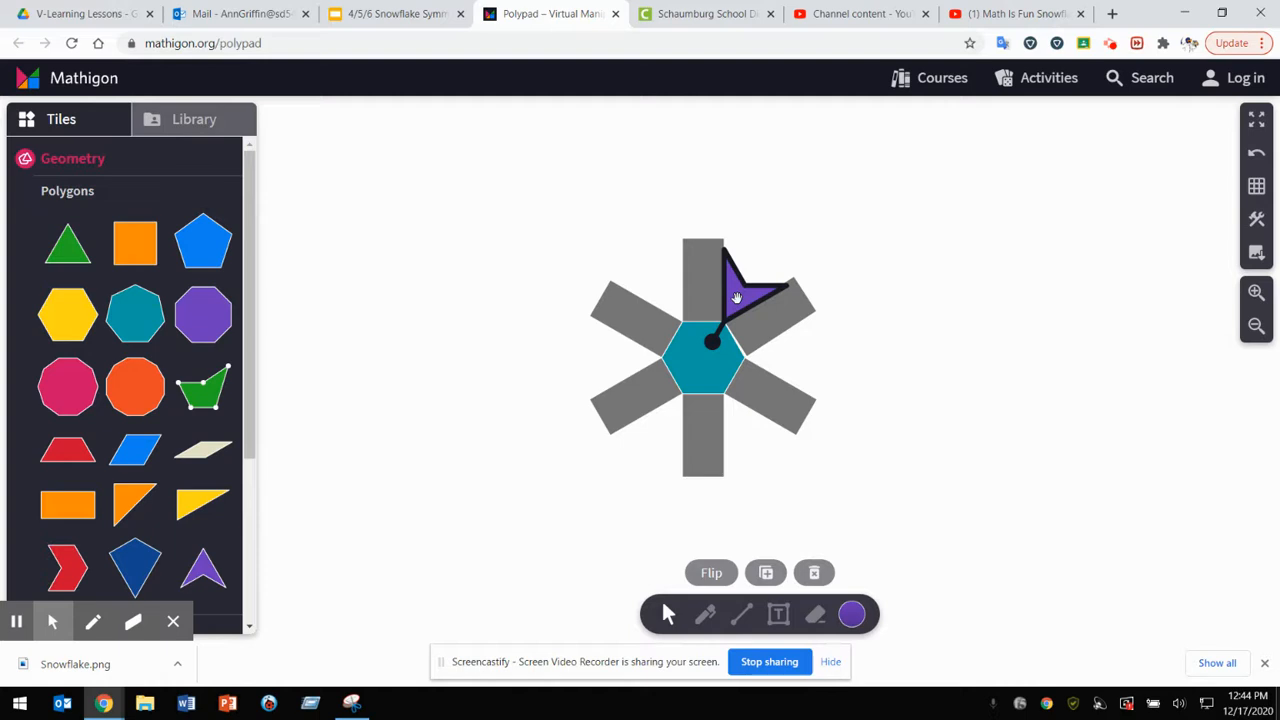
Paste four copies of the purple arrowhead and fit one between the top and upper-left rectangles
key(ctrl+v)
key(ctrl+v)
key(ctrl+v)
key(ctrl+v)
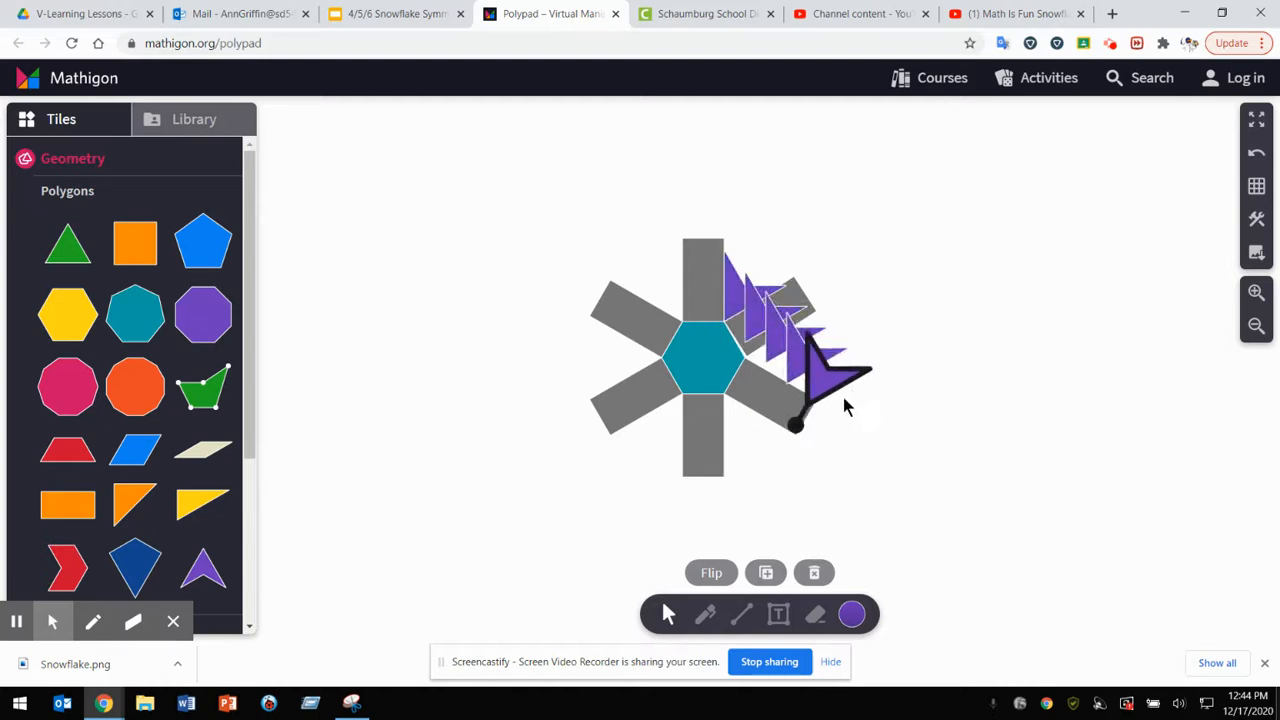
drag(795, 424, 657, 299)
drag(697, 336, 686, 346)
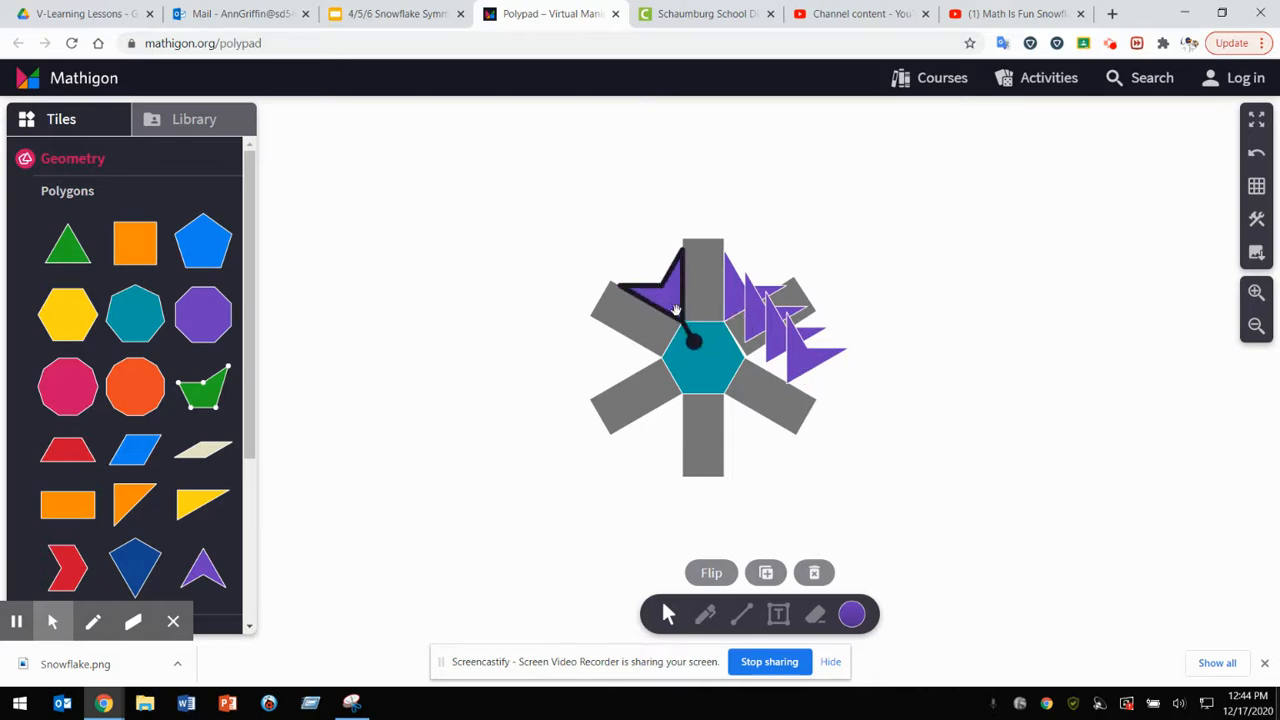
Rotate and fit two arrowhead copies into the lower-left and left gaps between the grey rectangles
click(749, 371)
drag(722, 404, 762, 367)
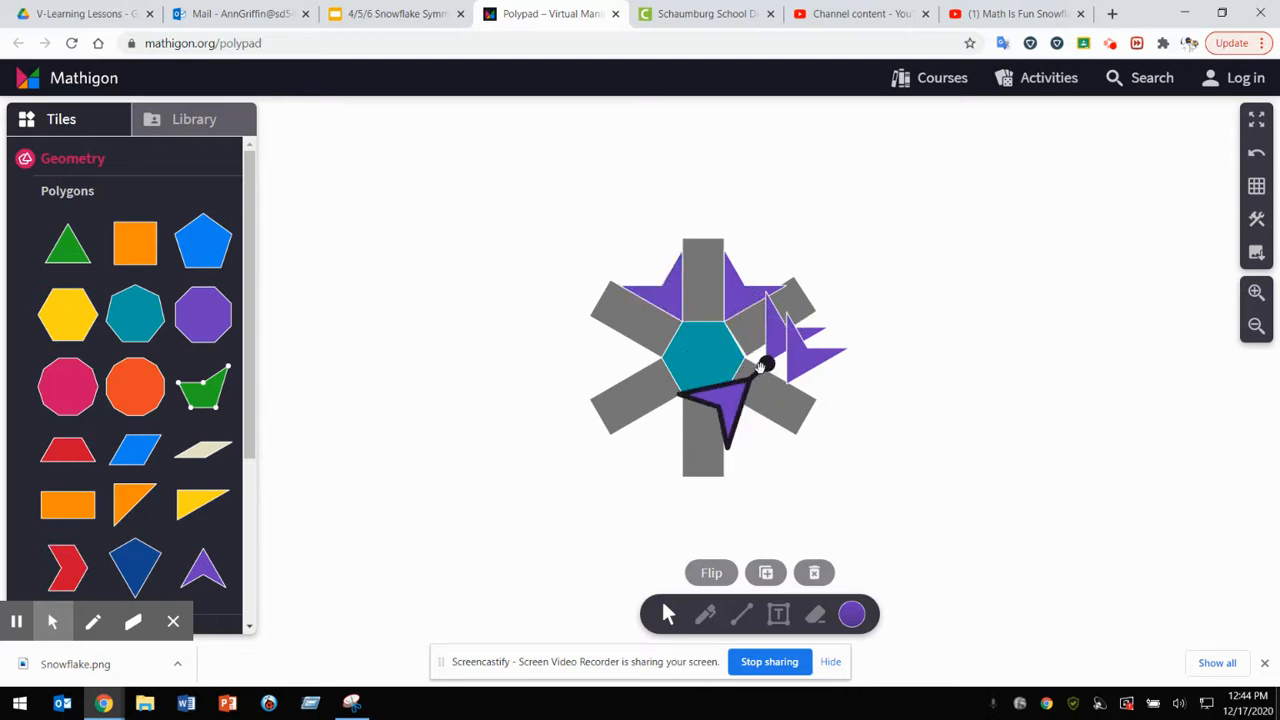
drag(713, 412, 678, 418)
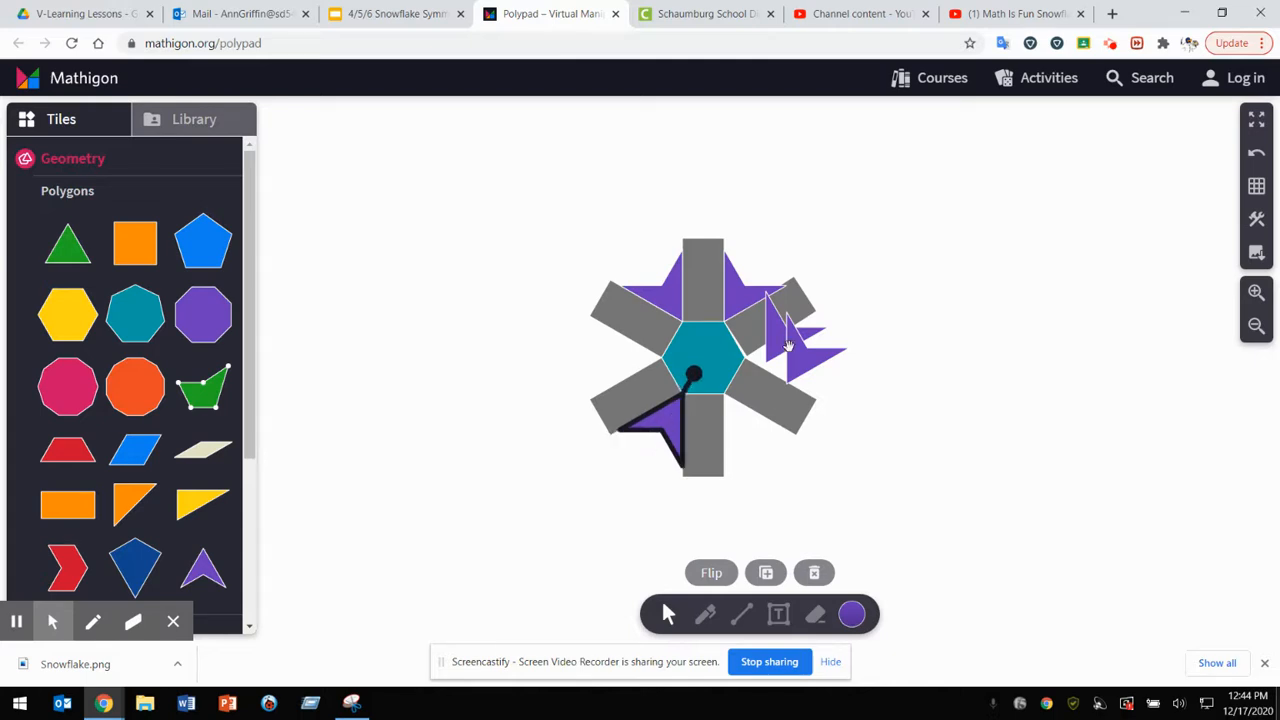
drag(788, 345, 650, 342)
drag(627, 400, 633, 365)
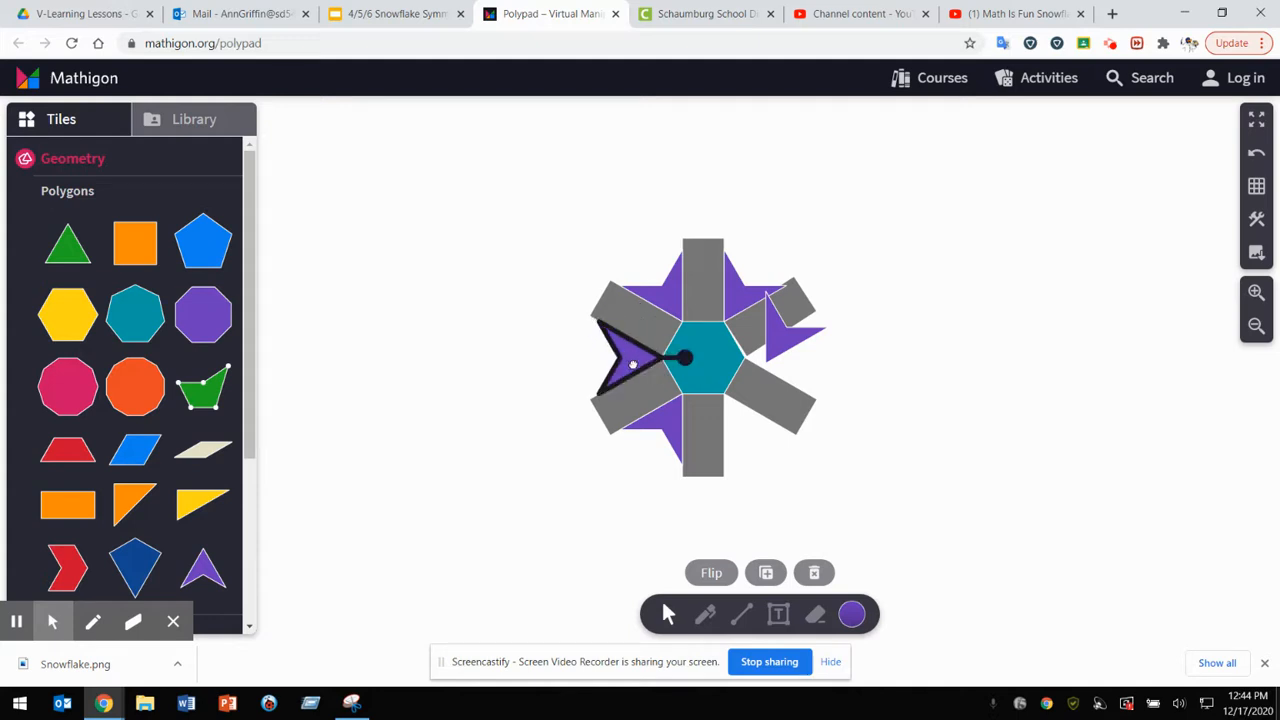
Fill the right and lower-right gaps with purple arrowheads, seating the upper-right rectangle flush against the hexagon
click(790, 338)
drag(754, 385, 793, 359)
click(784, 345)
drag(747, 322, 747, 324)
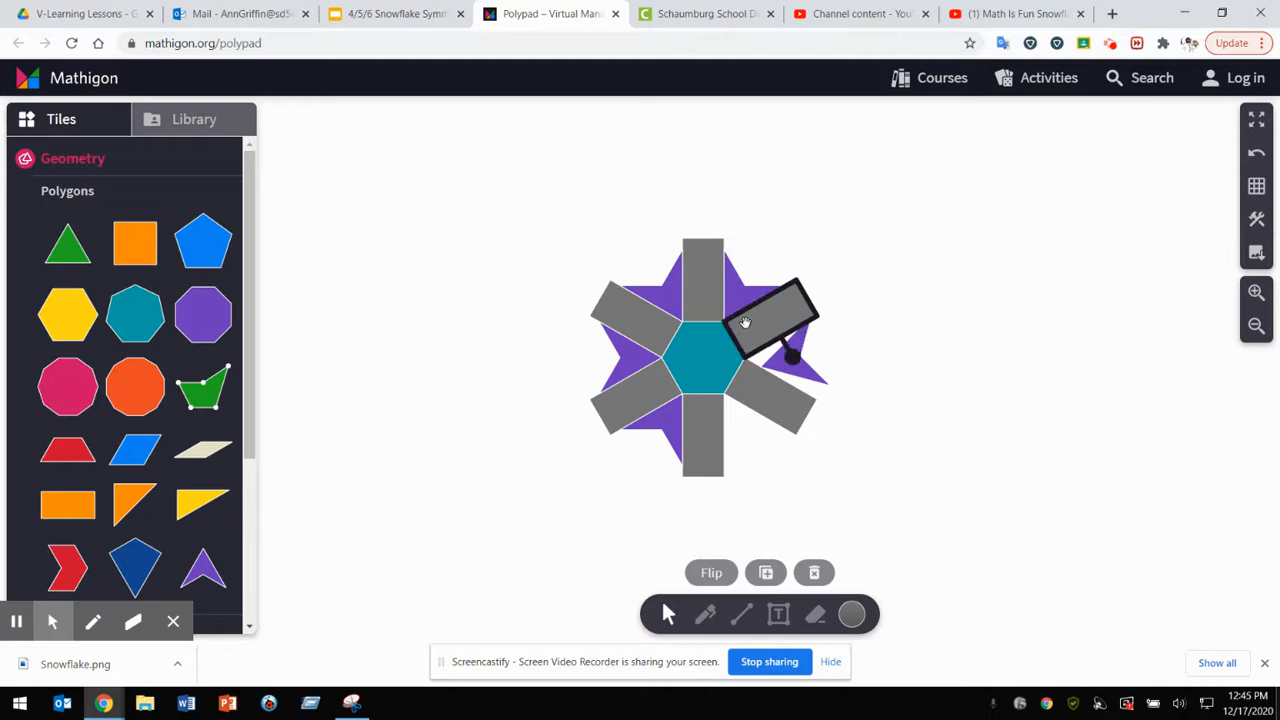
click(778, 378)
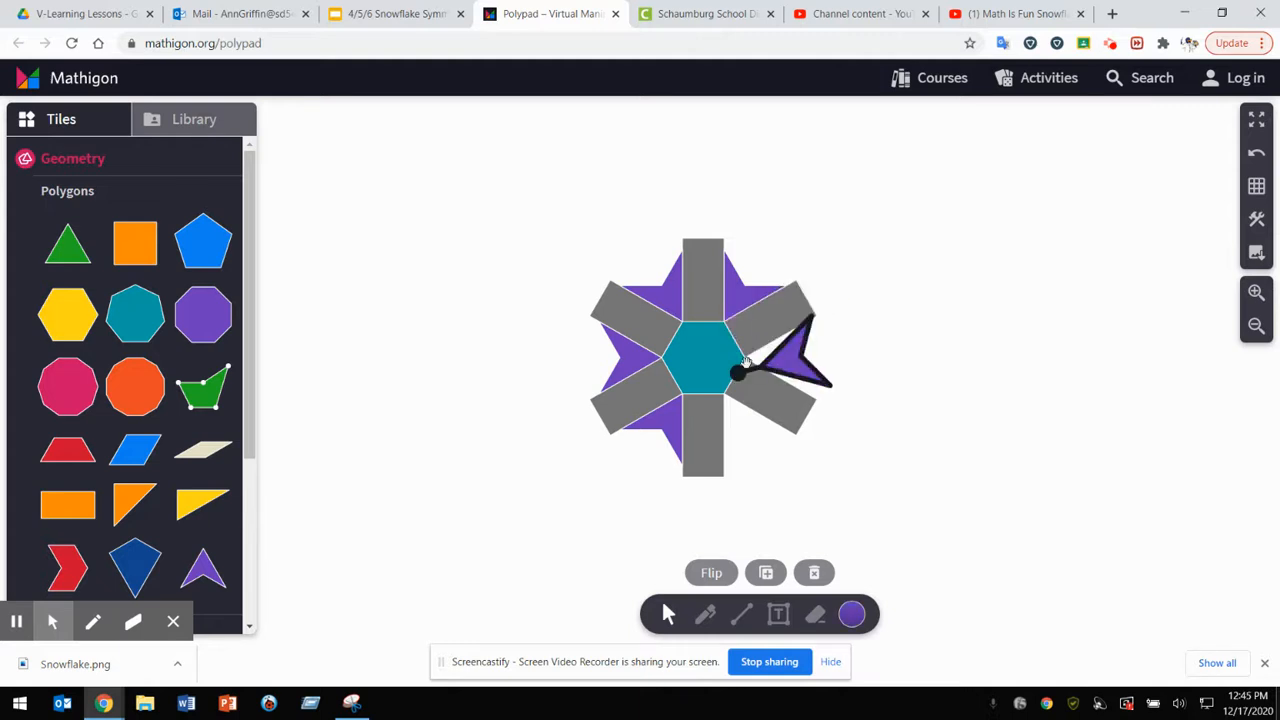
drag(735, 371, 741, 426)
click(478, 397)
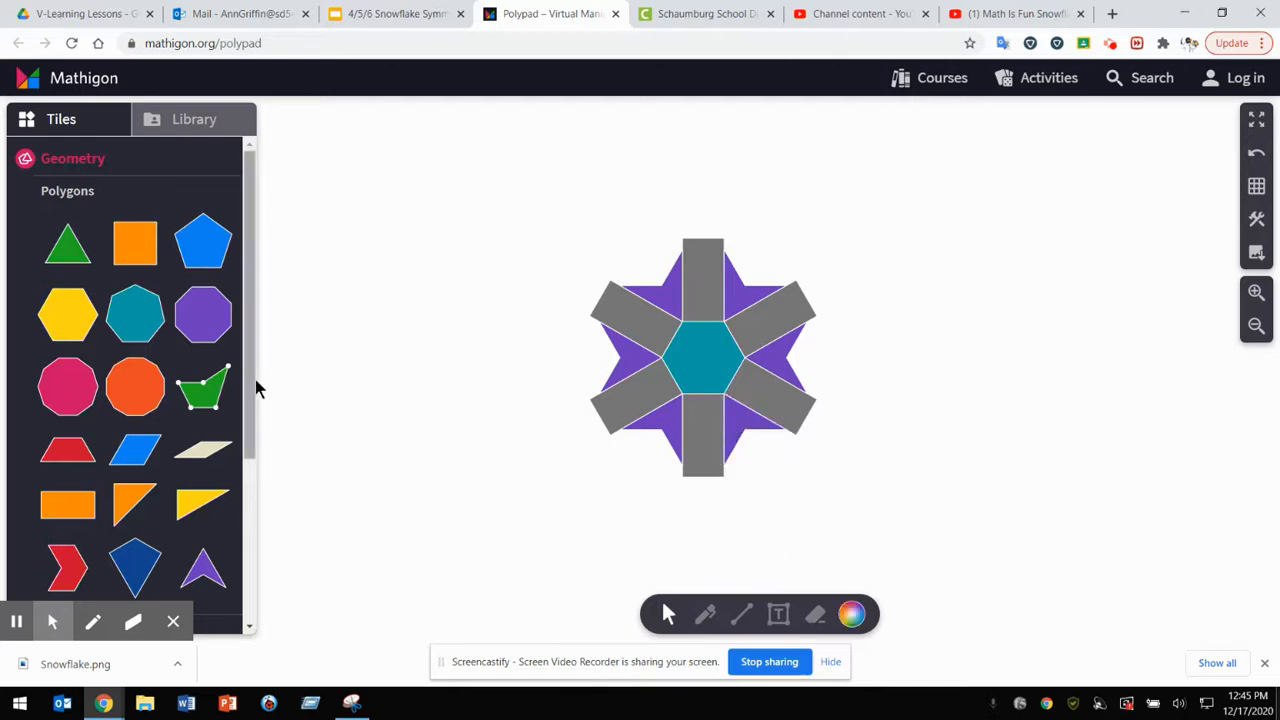
Add a thin beige rhombus with five copies and lay one along each grey arm, pointing toward the hexagon's centre
drag(200, 453, 723, 420)
drag(655, 378, 762, 338)
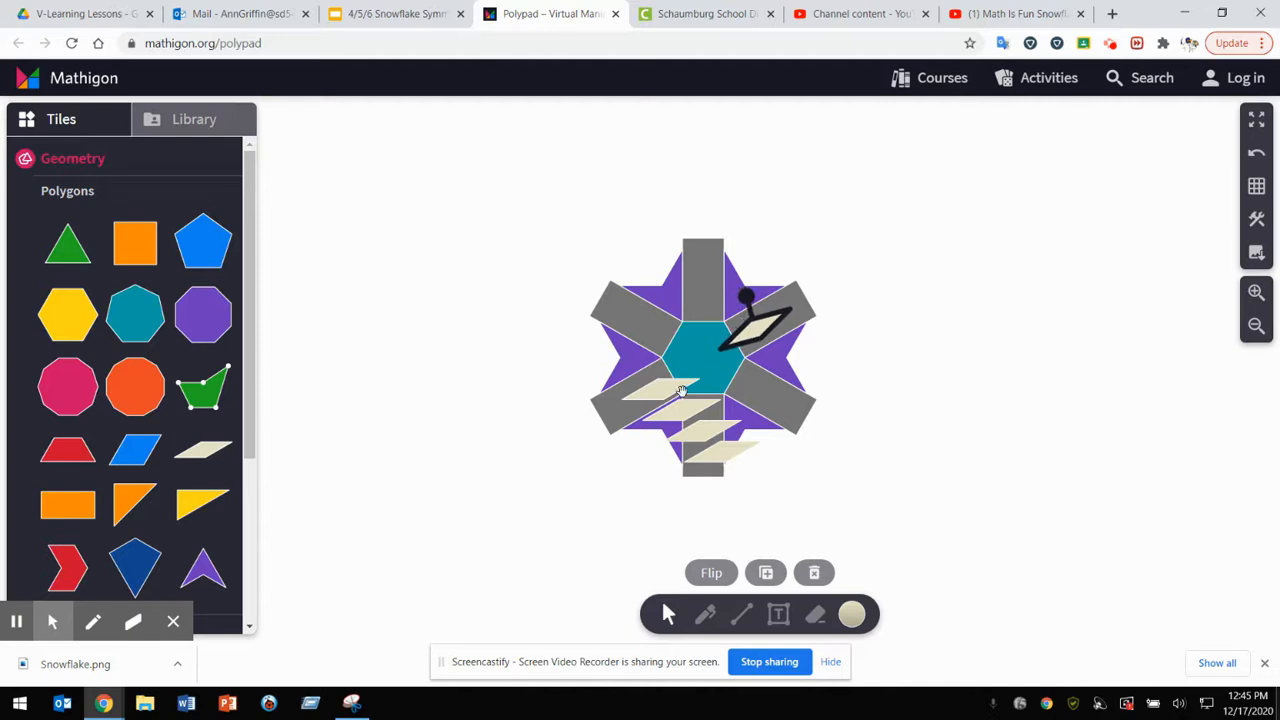
drag(674, 388, 640, 352)
drag(678, 410, 702, 308)
drag(705, 425, 760, 389)
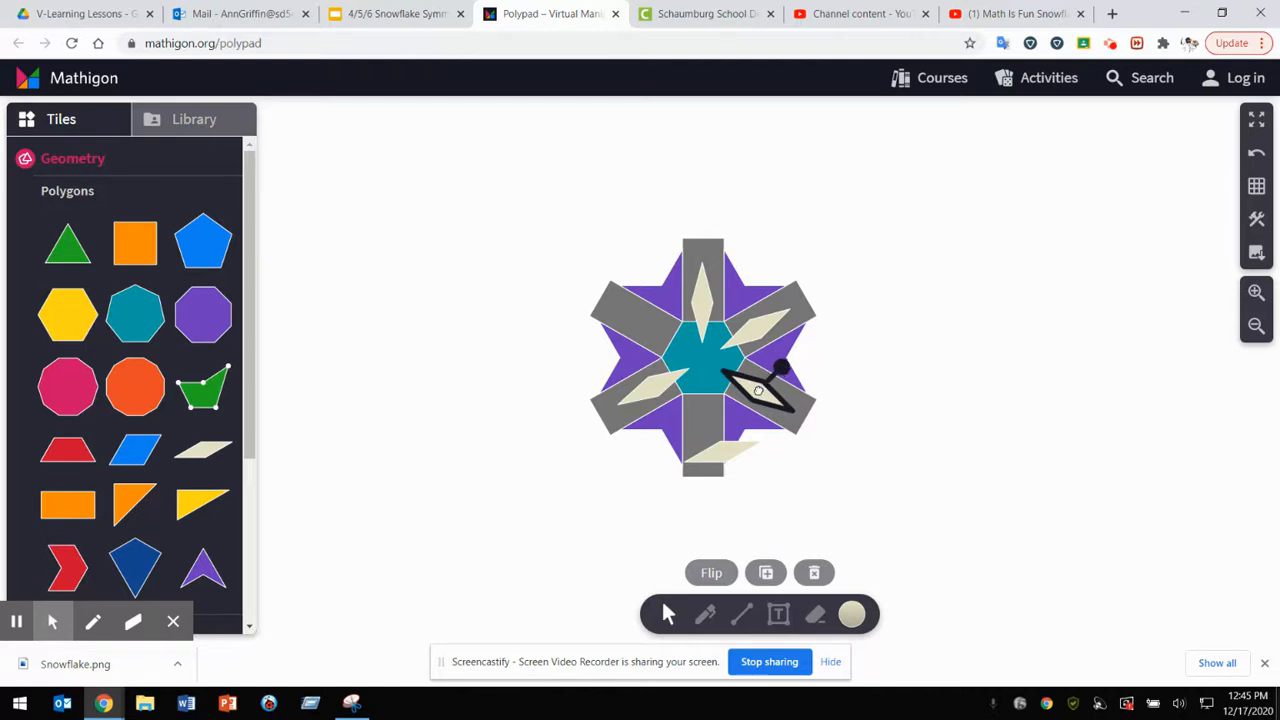
drag(735, 444, 650, 352)
drag(705, 402, 645, 329)
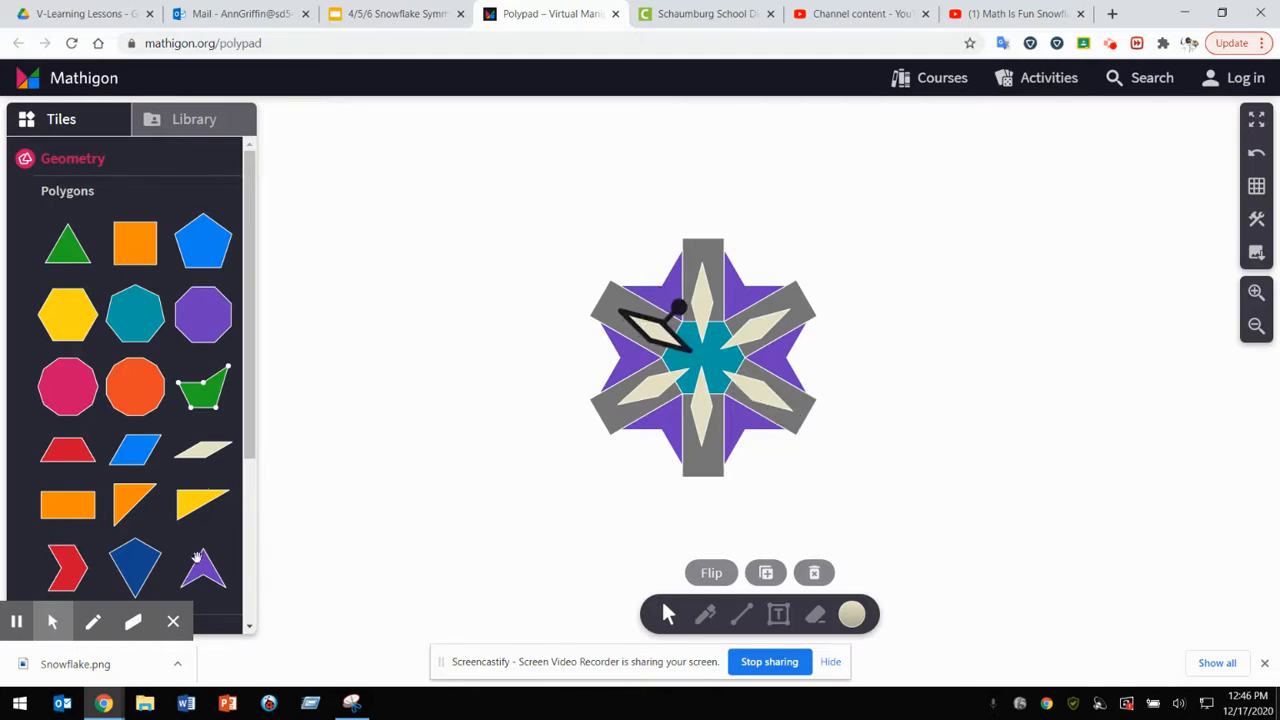
Add a chevron tile, move it clear of the snowflake's right side, and colour it dark blue
click(67, 569)
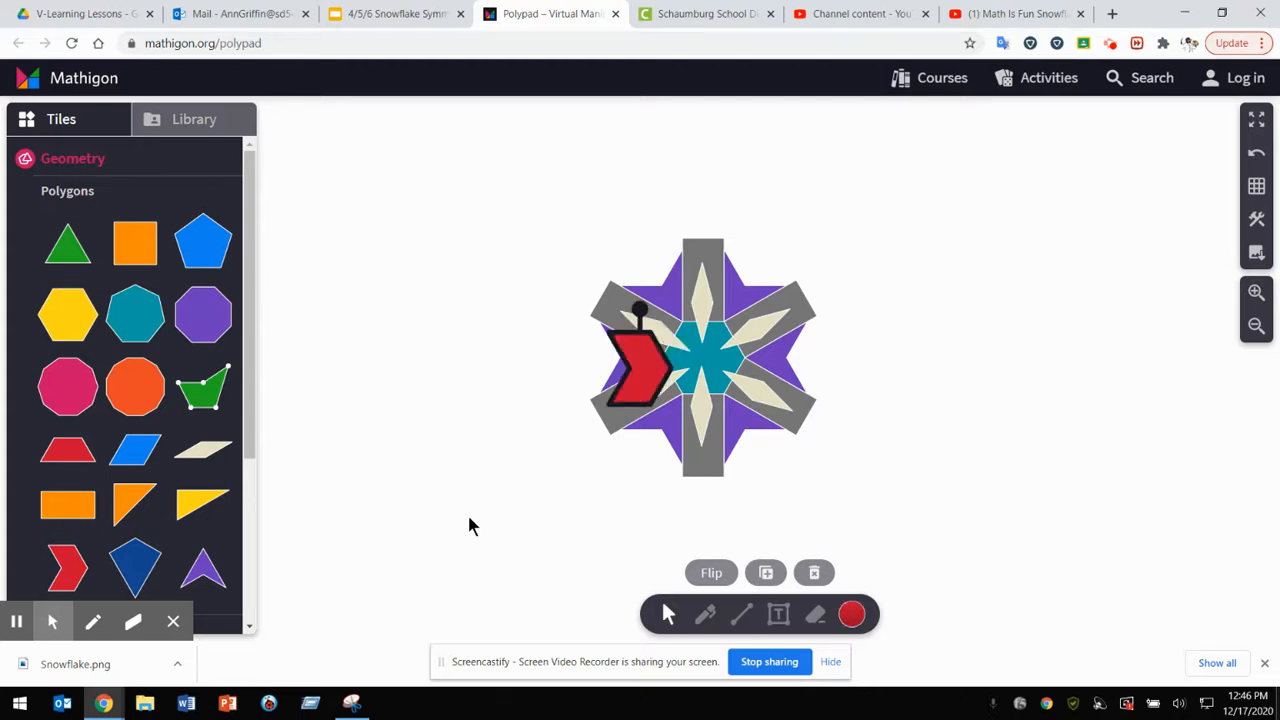
drag(648, 347, 747, 290)
drag(845, 258, 880, 295)
click(851, 614)
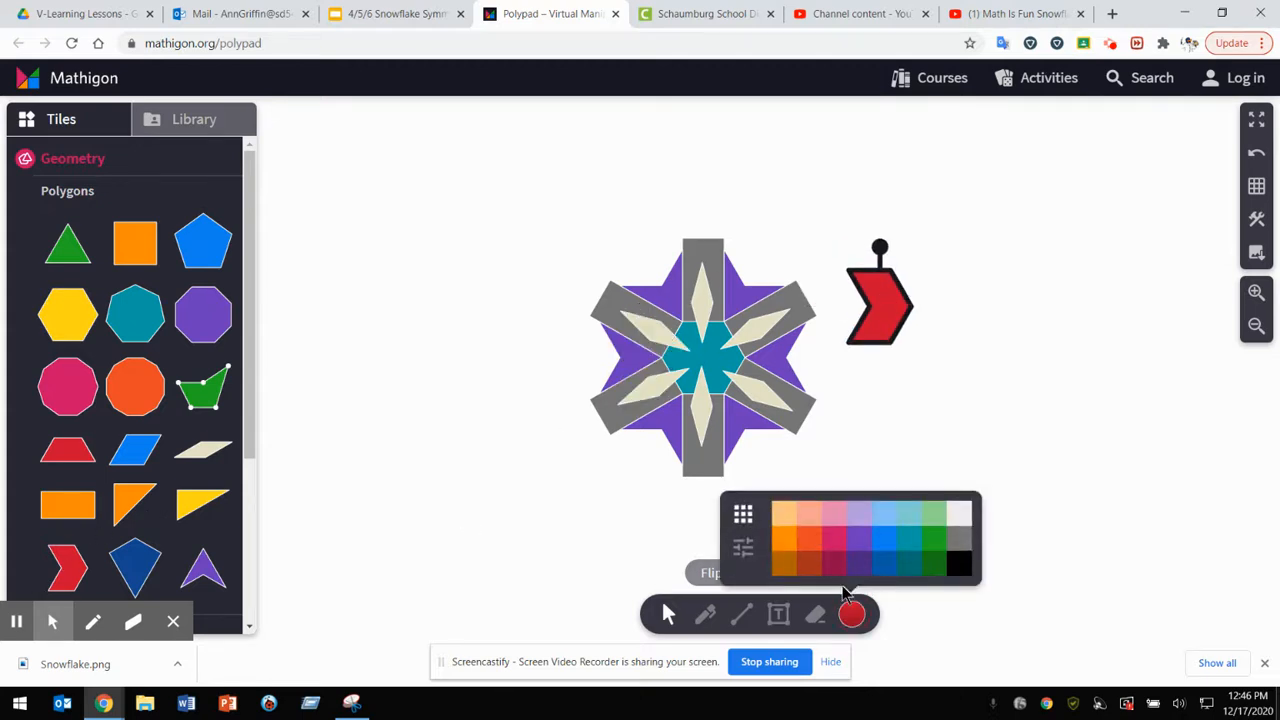
click(887, 568)
Rotate the blue chevron and place it as a cap on the end of the upper-right arm
mouse_move(879, 247)
mouse_down()
mouse_move(876, 258)
mouse_move(854, 251)
mouse_up()
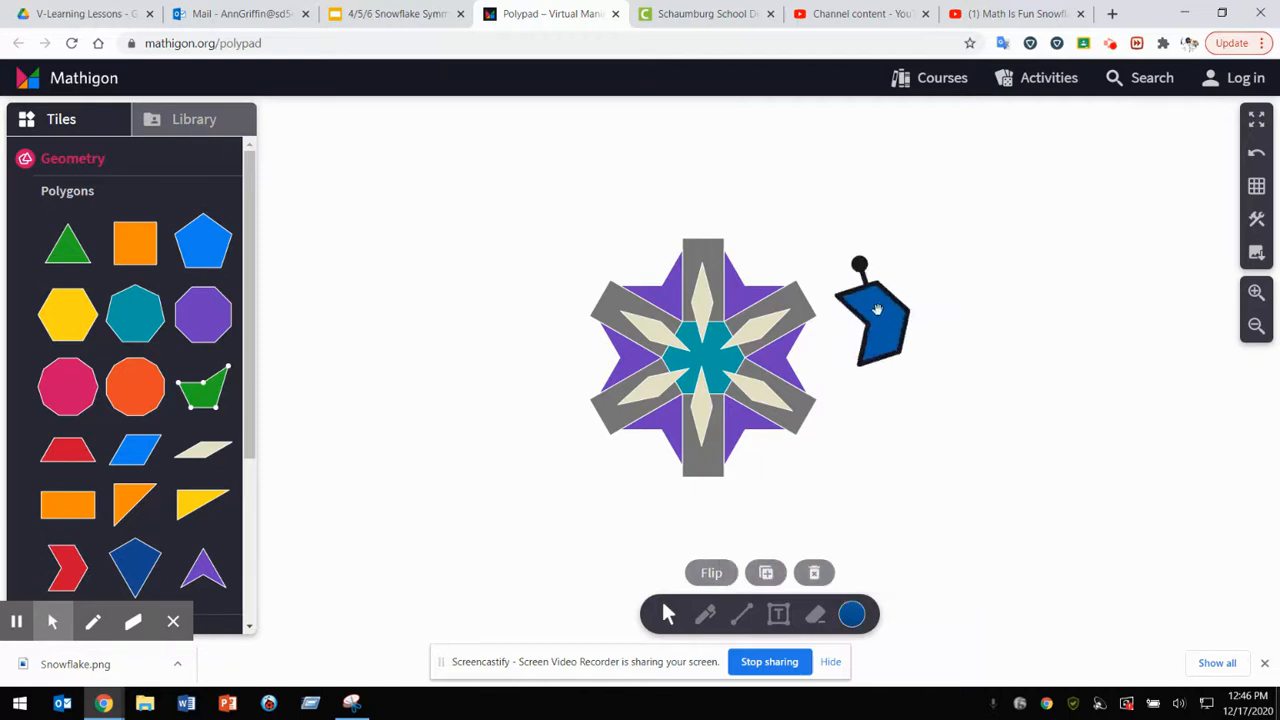
drag(877, 310, 814, 292)
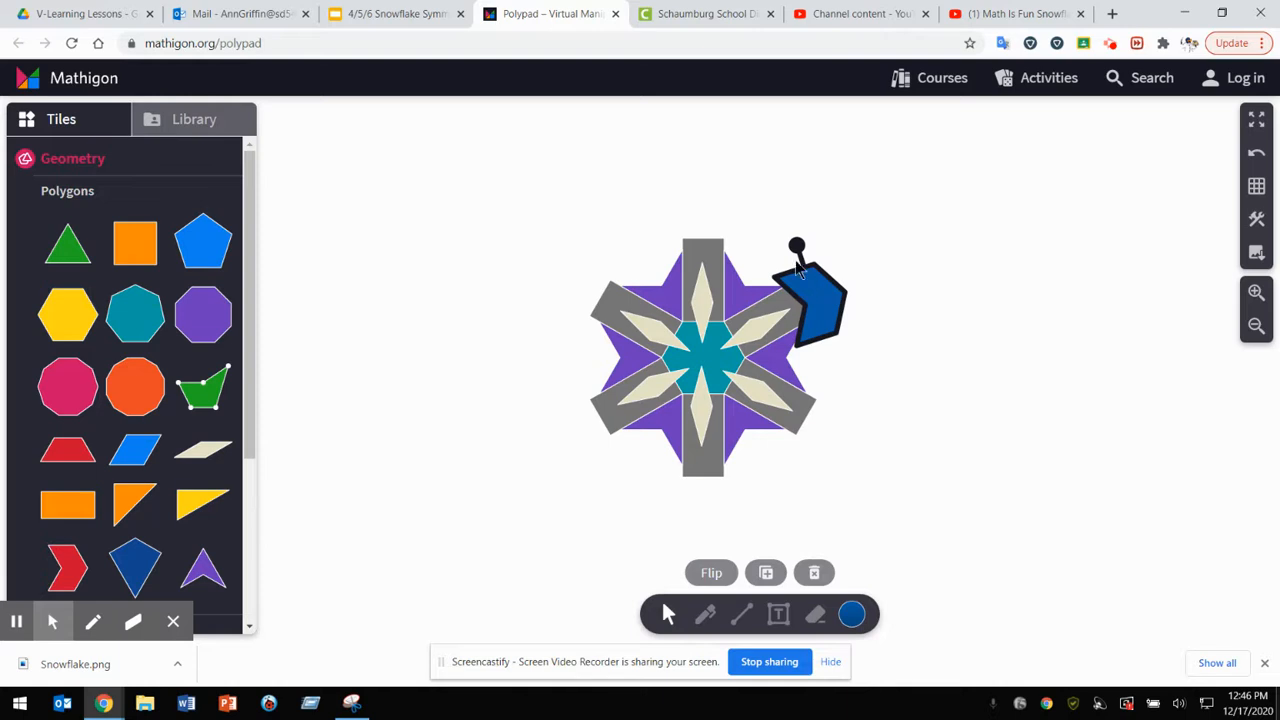
drag(796, 246, 790, 253)
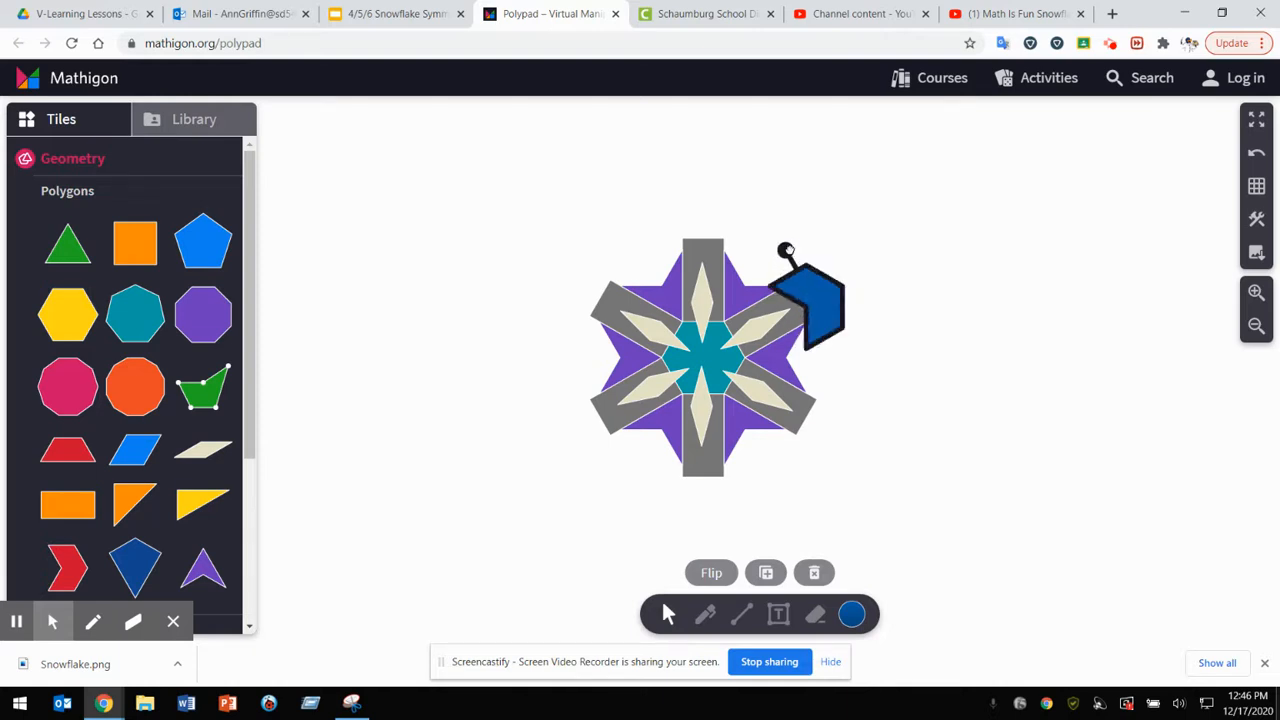
drag(795, 245, 793, 246)
Paste copies of the blue chevron and cap the lower-right, bottom, lower-left and upper-left arms with them
drag(822, 306, 697, 486)
key(ctrl+v)
key(ctrl+v)
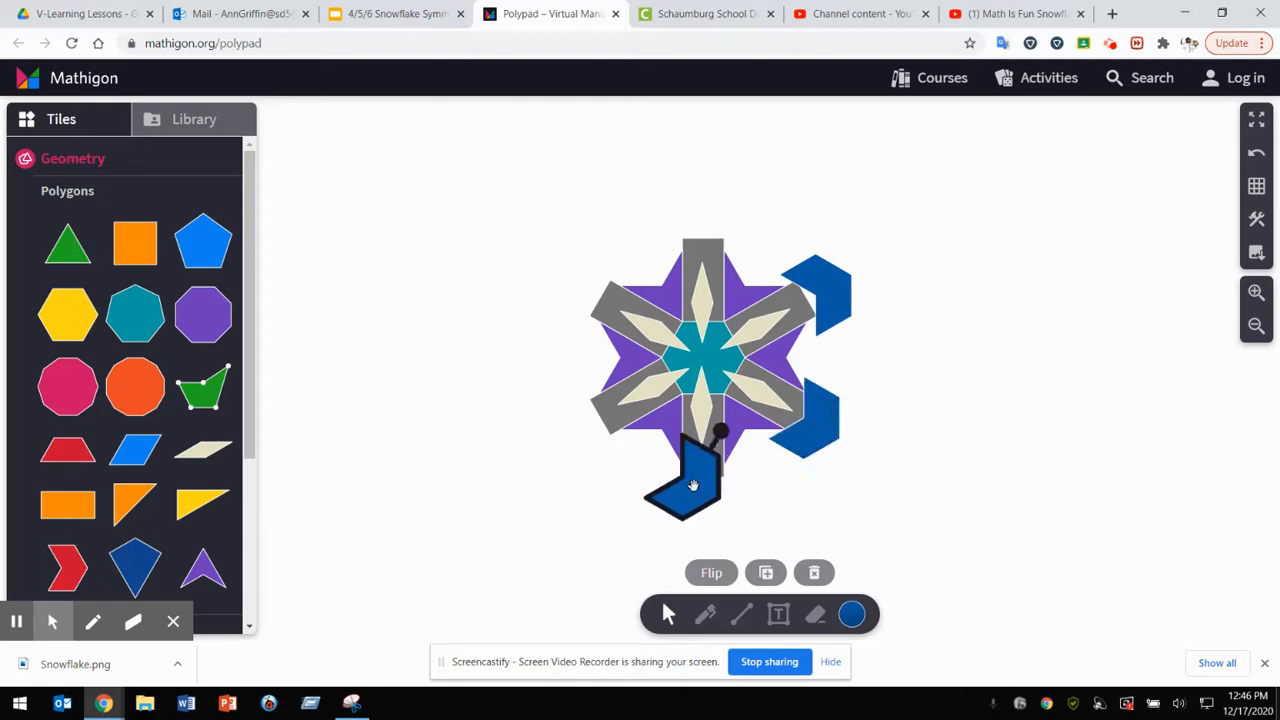
drag(722, 438, 580, 298)
key(ctrl+v)
key(ctrl+v)
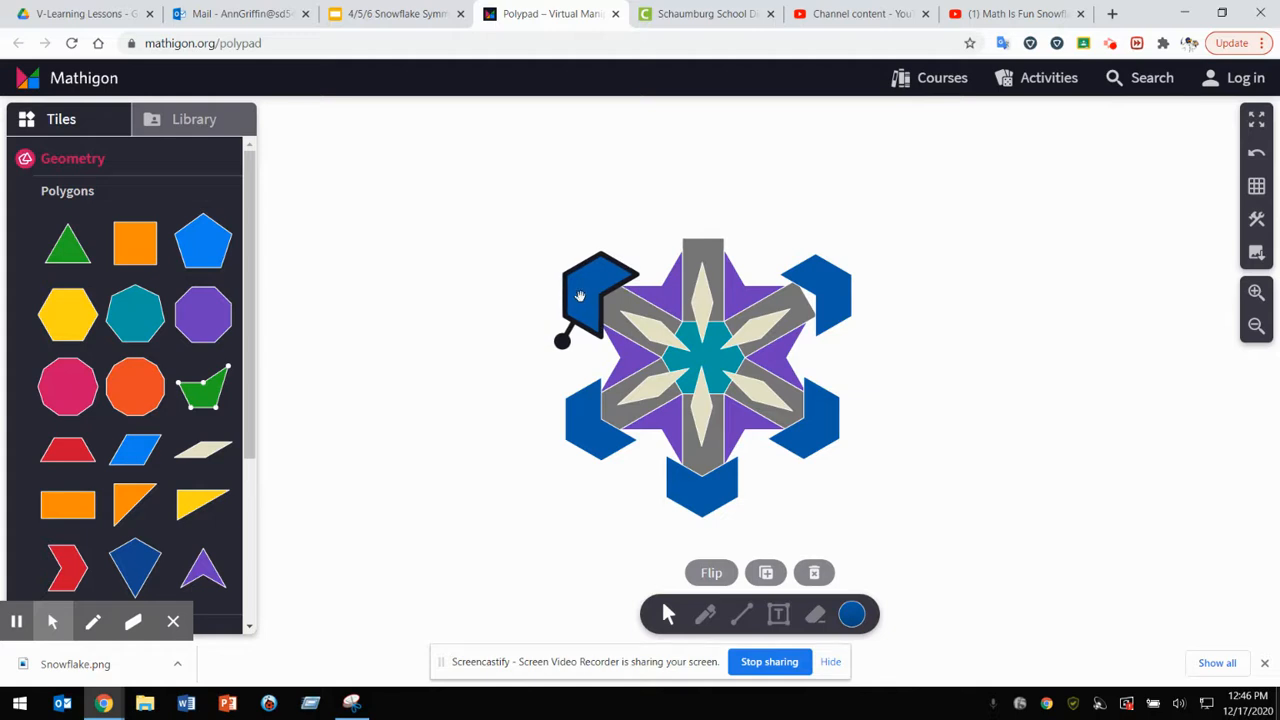
Cap the top arm with another blue chevron copy and shift the upper-right chevron flush with its arm
key(ctrl+v)
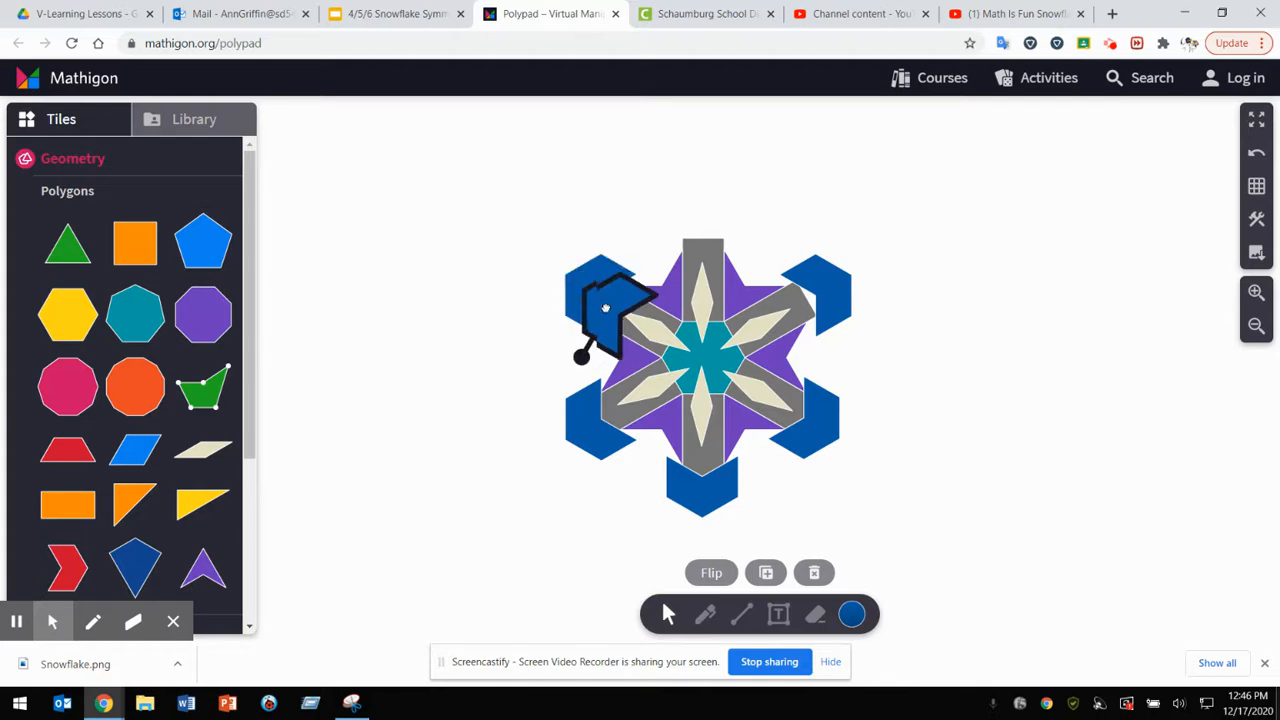
drag(580, 297, 683, 158)
drag(686, 225, 713, 228)
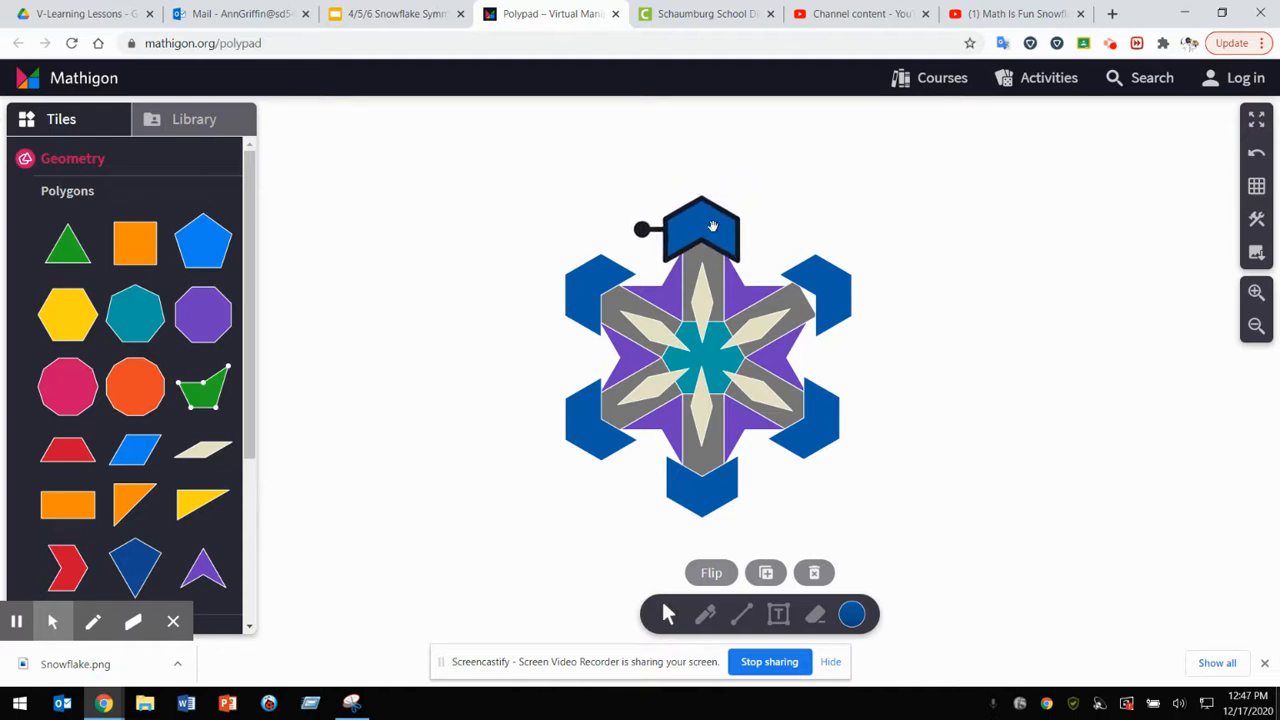
drag(835, 283, 827, 284)
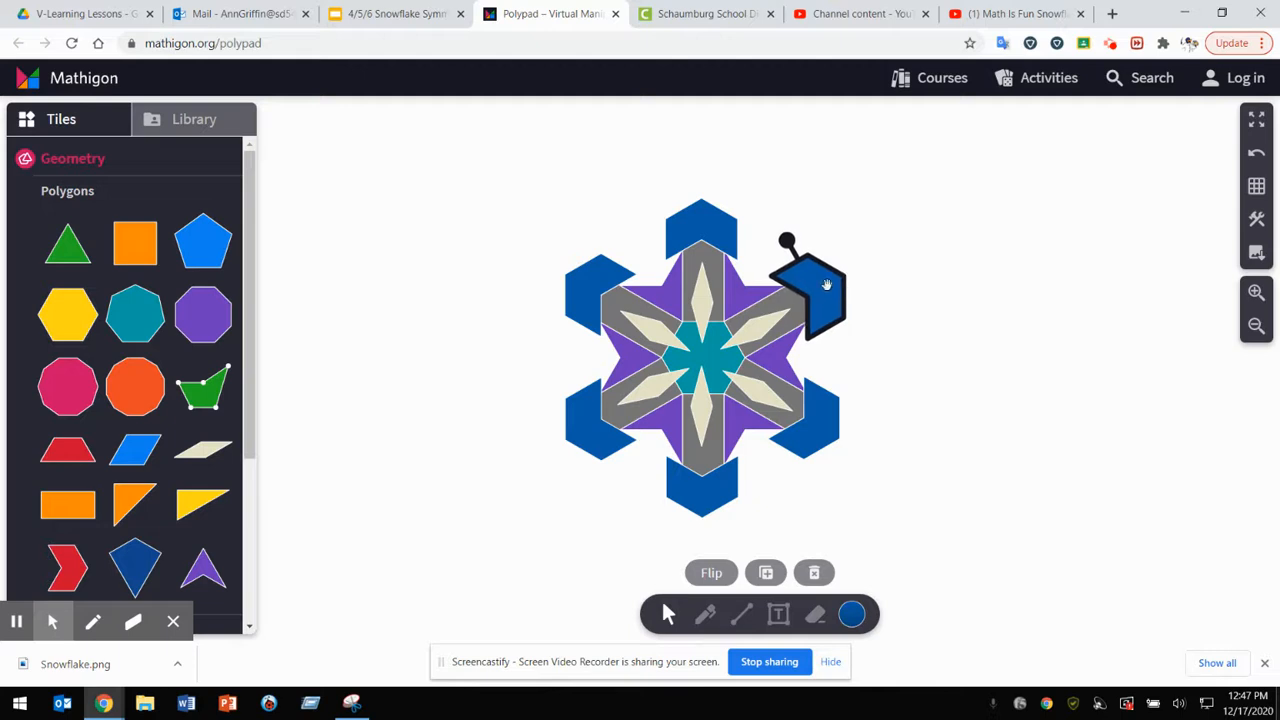
Deselect the tiles and download the snowflake design as an image
click(875, 373)
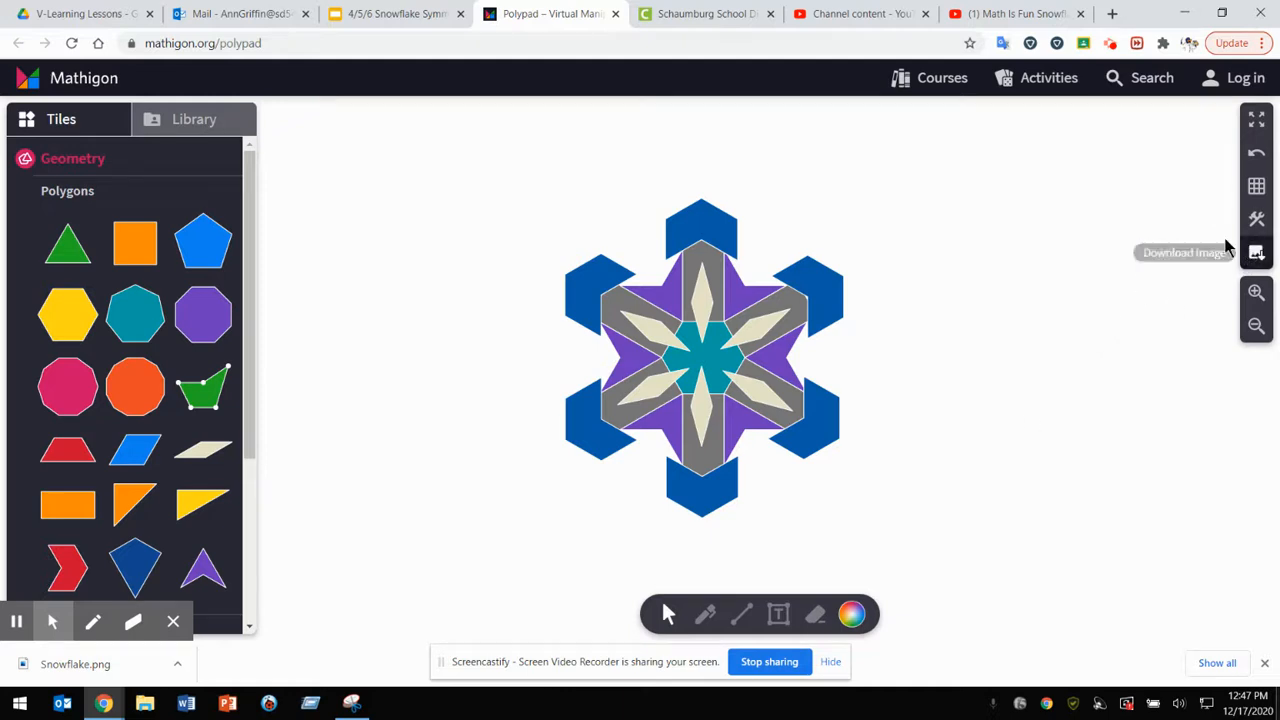
click(1257, 256)
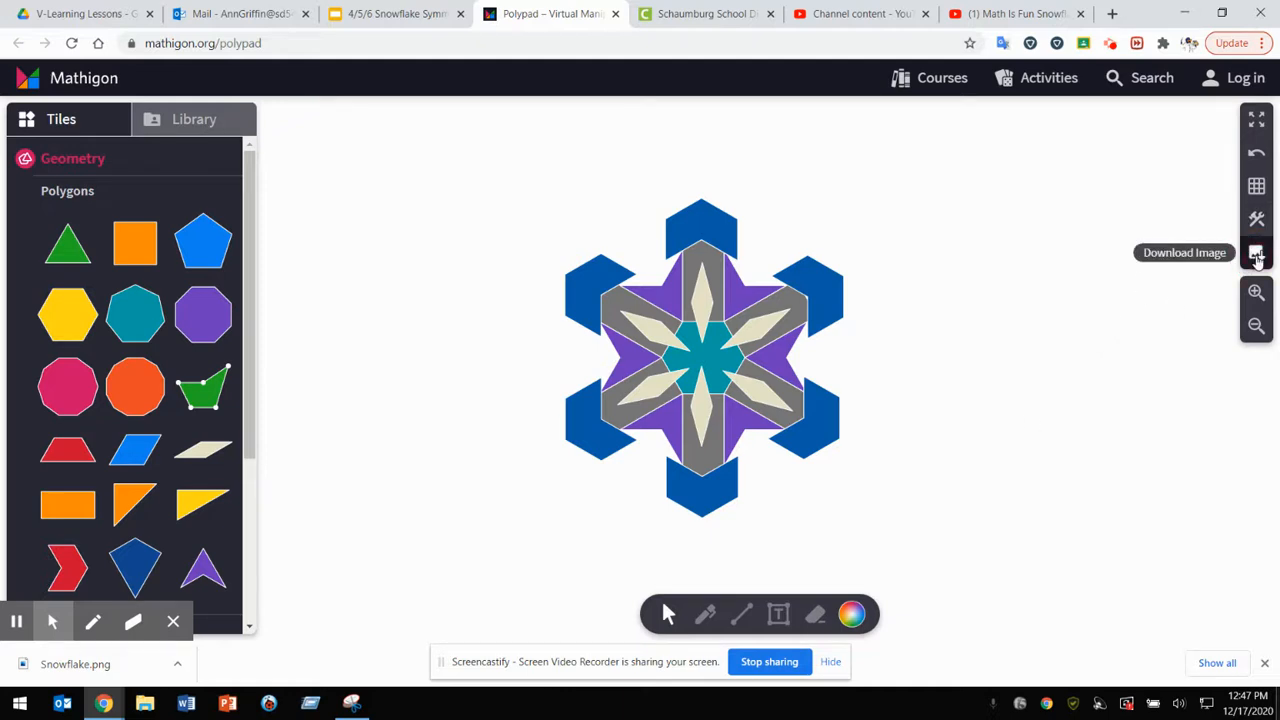